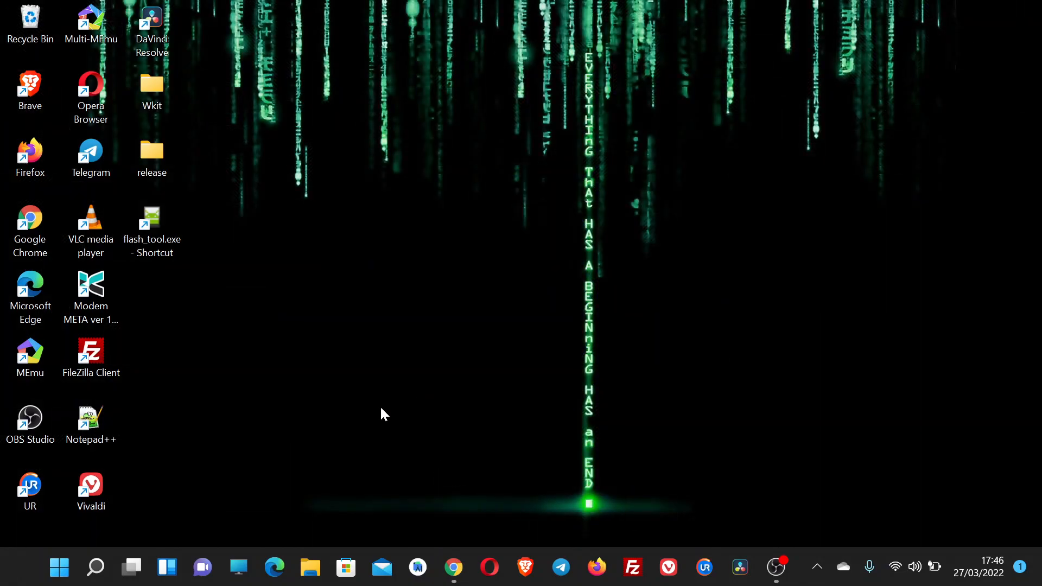
- Switch to Chrome and look over the zhongyang219/TrafficMonitor repository page on GitHub
click(453, 568)
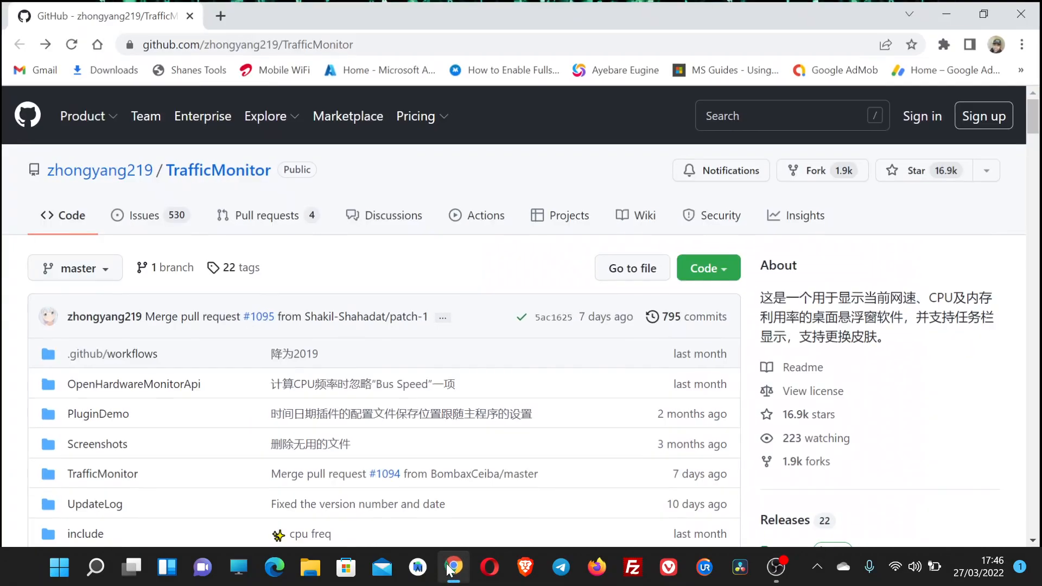
scroll(350, 429, down, 5)
scroll(350, 429, up, 5)
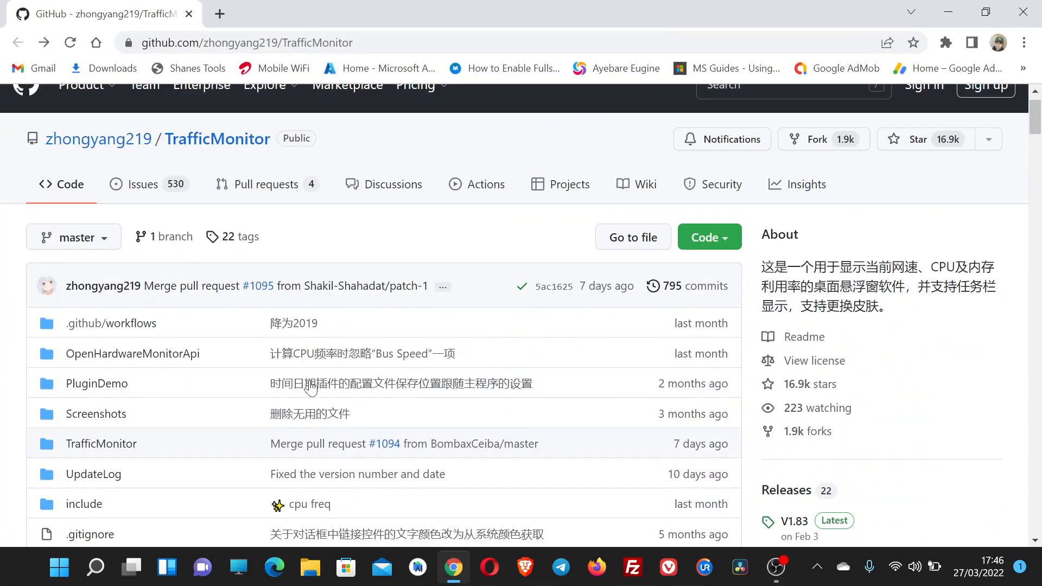
scroll(300, 340, down, 3)
scroll(300, 340, up, 3)
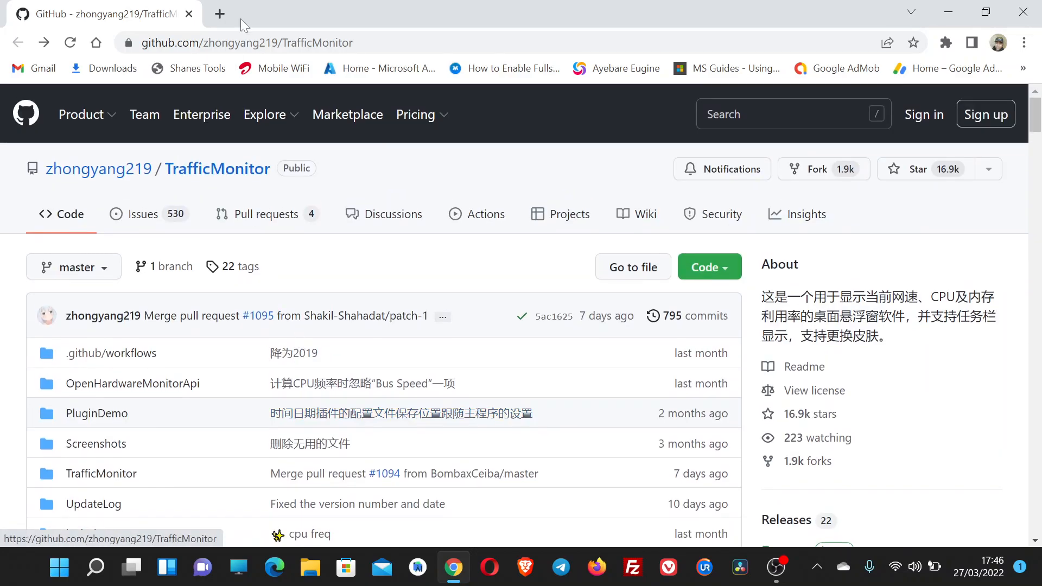
click(280, 48)
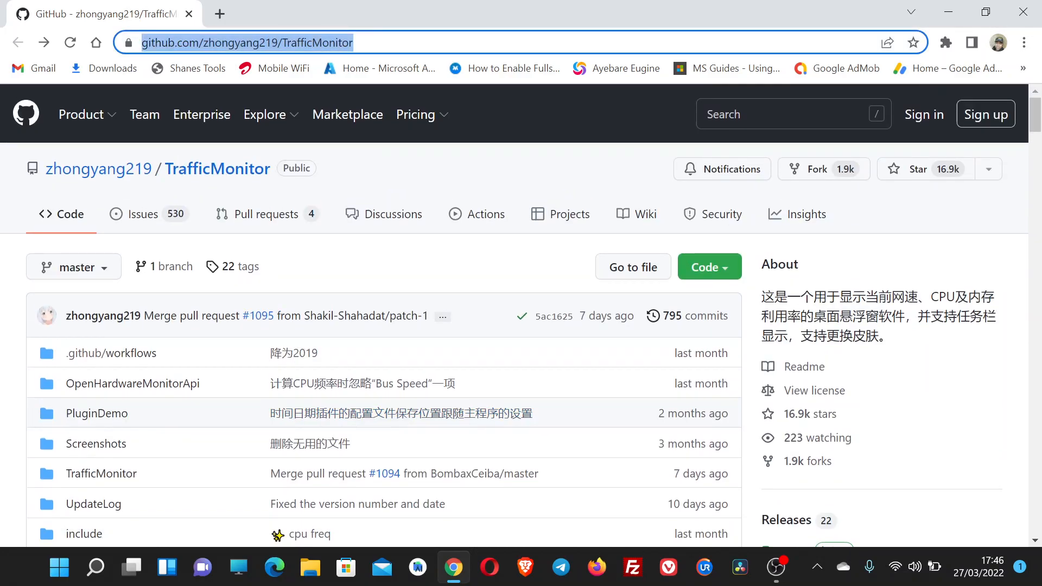
click(343, 50)
scroll(341, 347, down, 4)
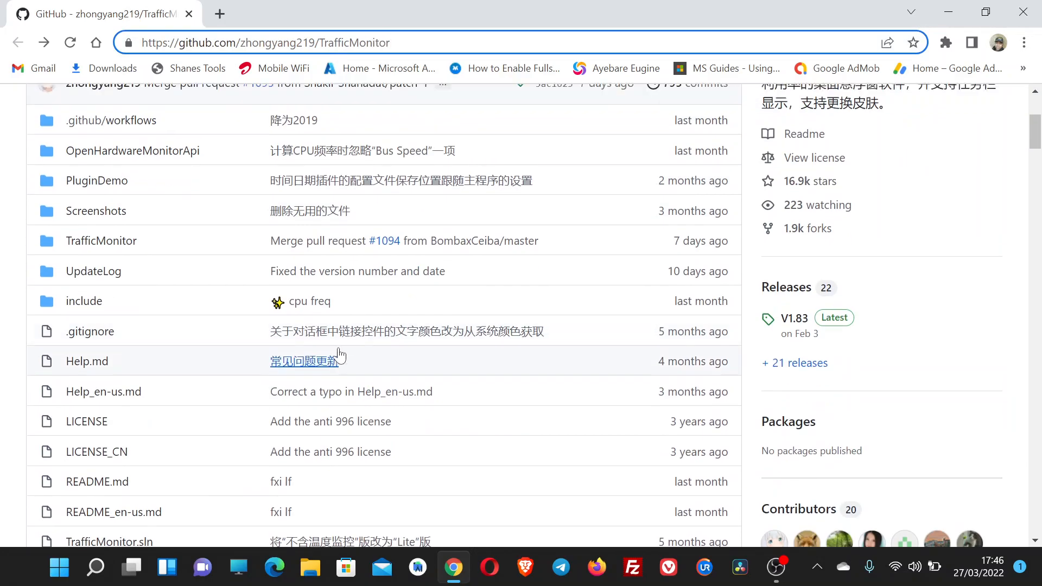
scroll(340, 355, up, 4)
scroll(217, 293, down, 6)
scroll(216, 307, down, 3)
scroll(213, 315, up, 10)
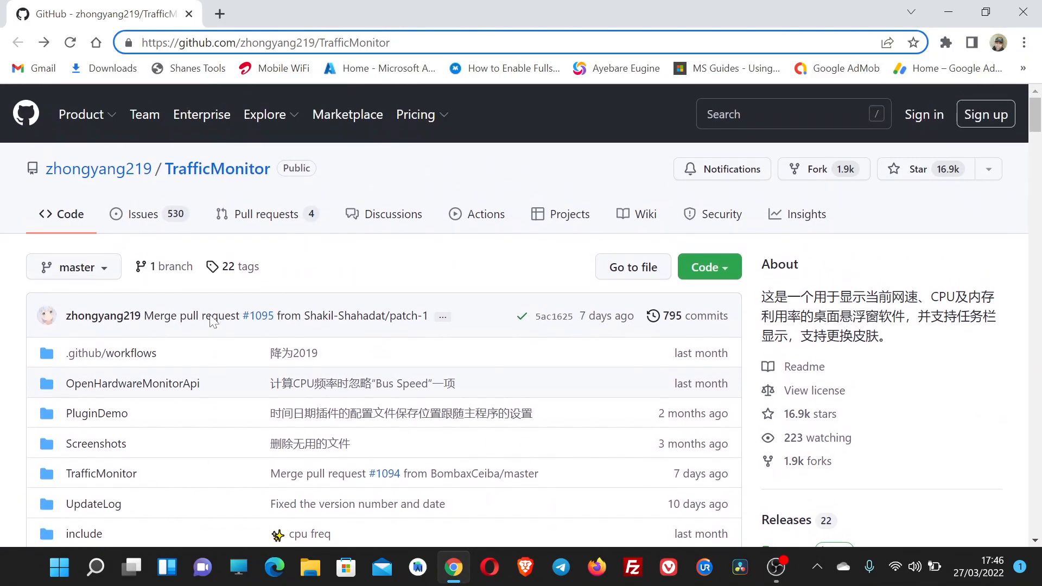
- Open the V1.83 release of TrafficMonitor and download TrafficMonitor_V1.83_x64.zip from its assets
scroll(213, 320, down, 6)
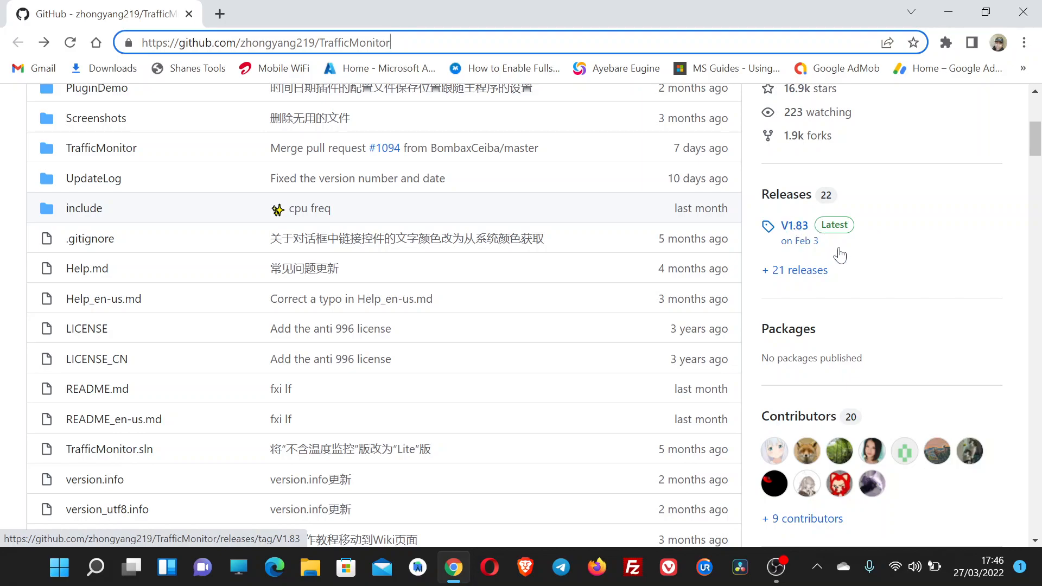
click(798, 229)
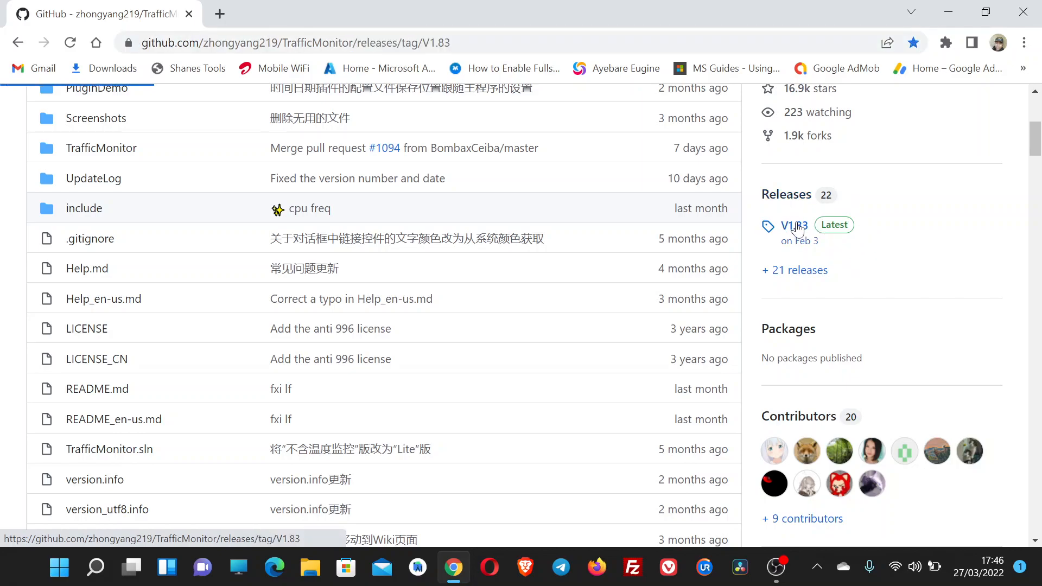
scroll(212, 341, down, 5)
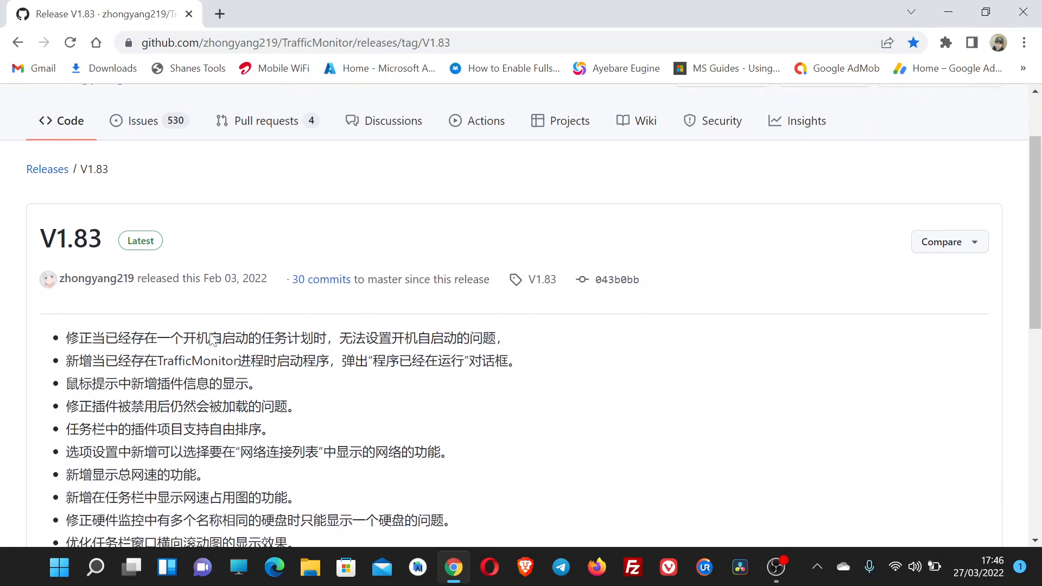
scroll(179, 390, down, 4)
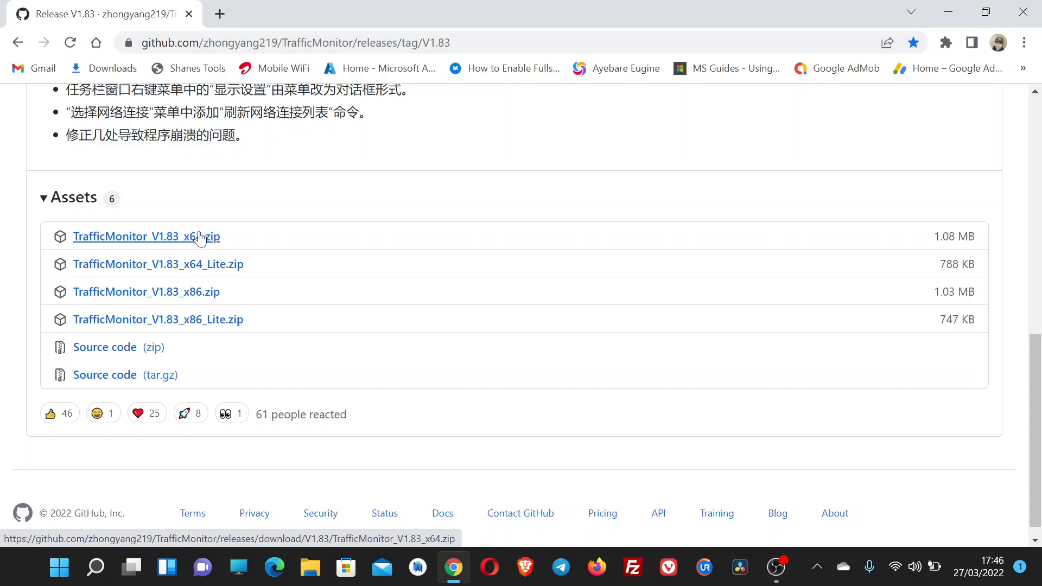
click(159, 240)
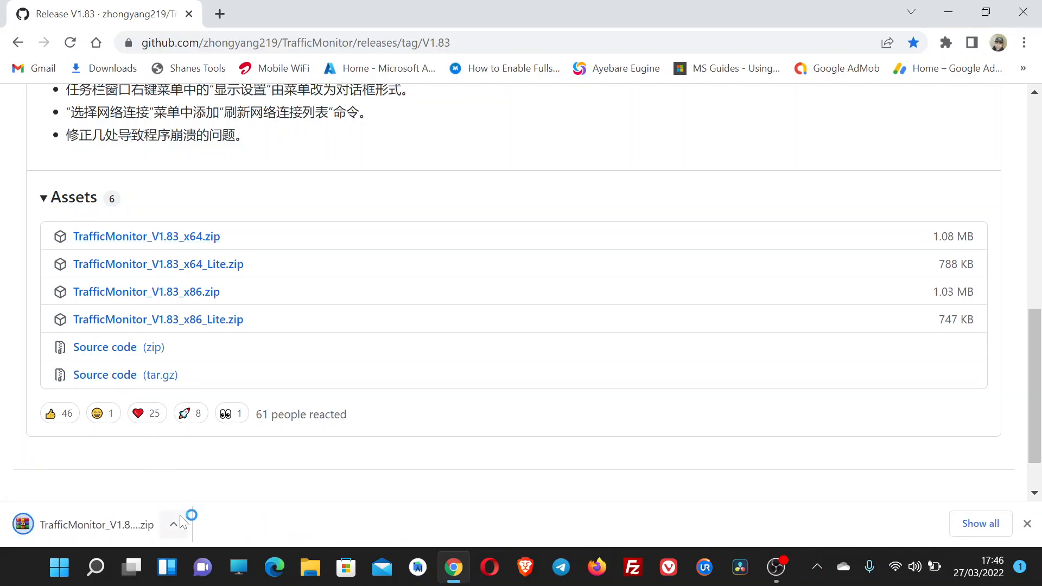
- Show the downloaded archive in its folder and extract it to the default TrafficMonitor_V1.83_x64 destination, without showing the extracted files when complete
key(ctrl+j)
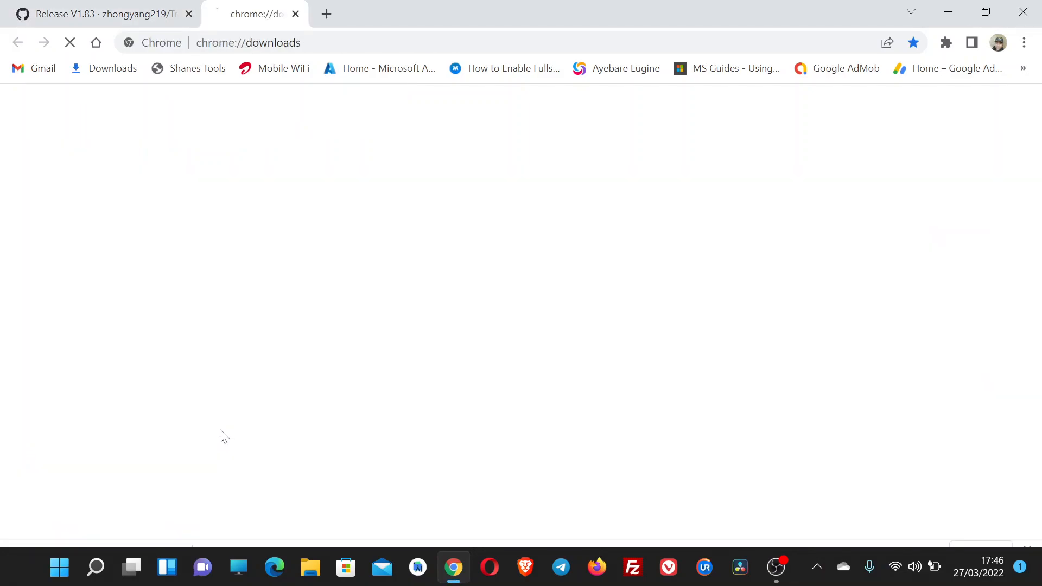
click(364, 264)
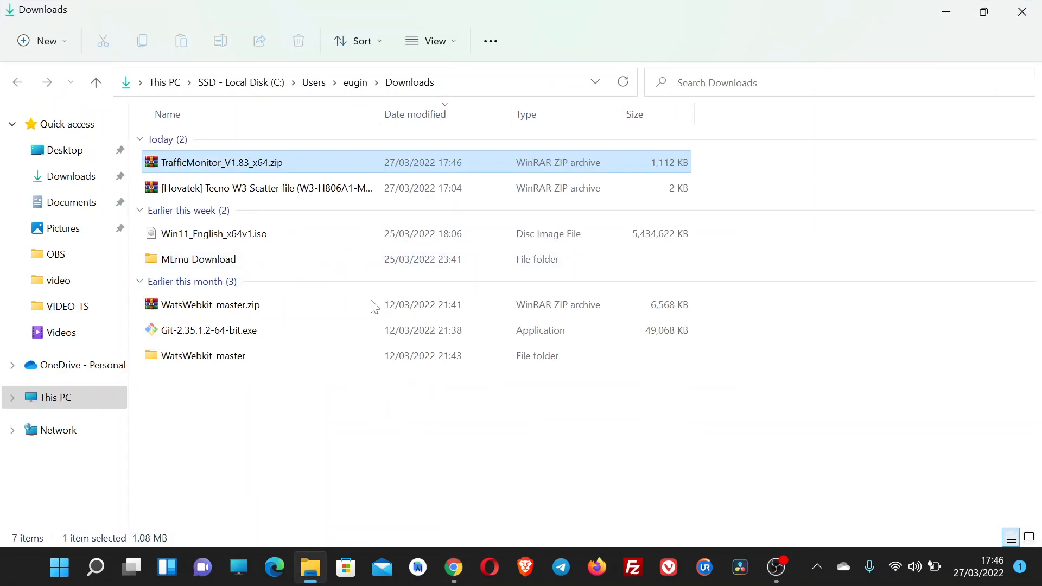
right_click(258, 171)
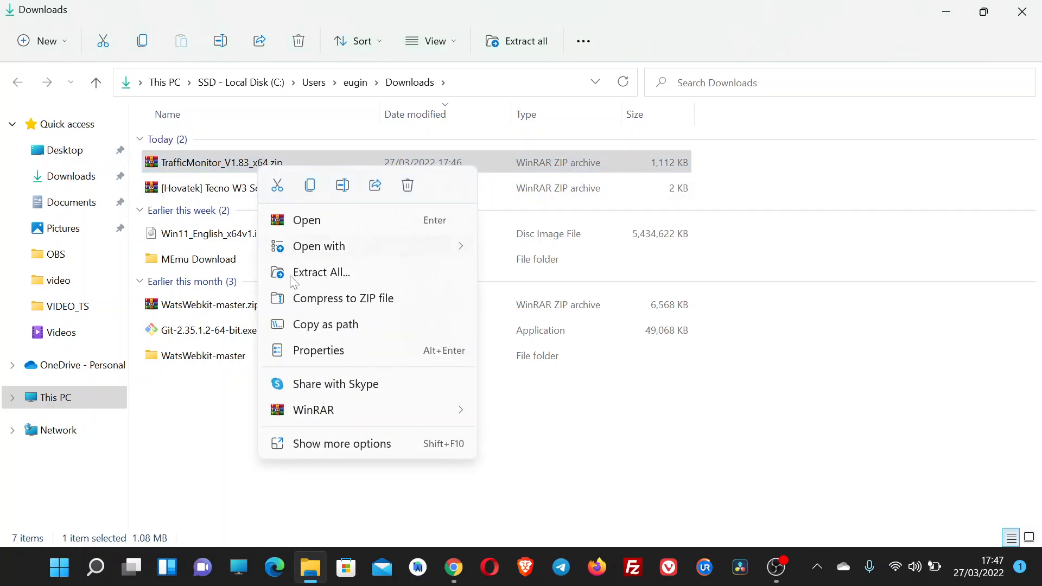
click(324, 277)
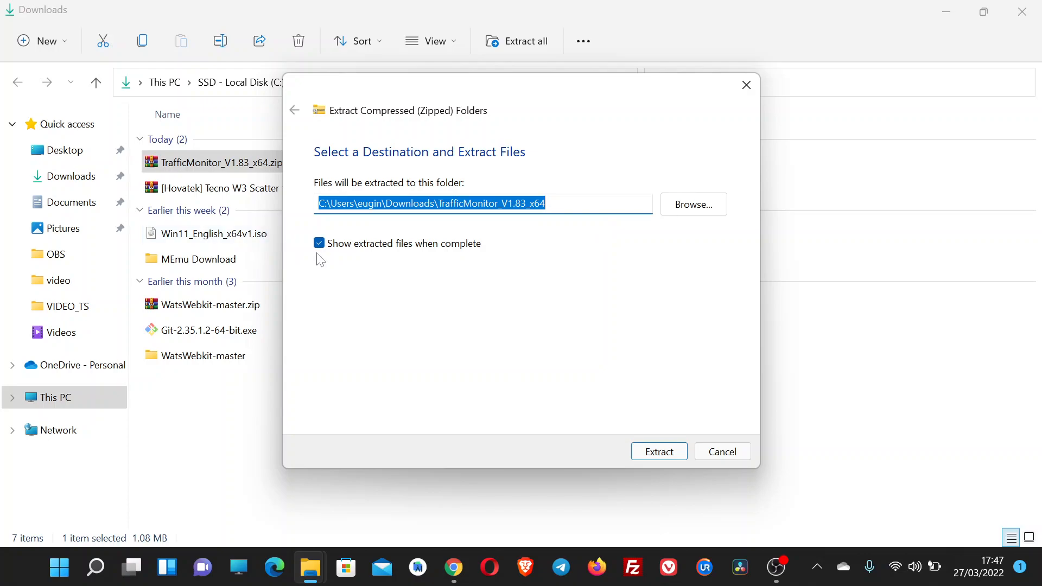
click(320, 246)
click(660, 452)
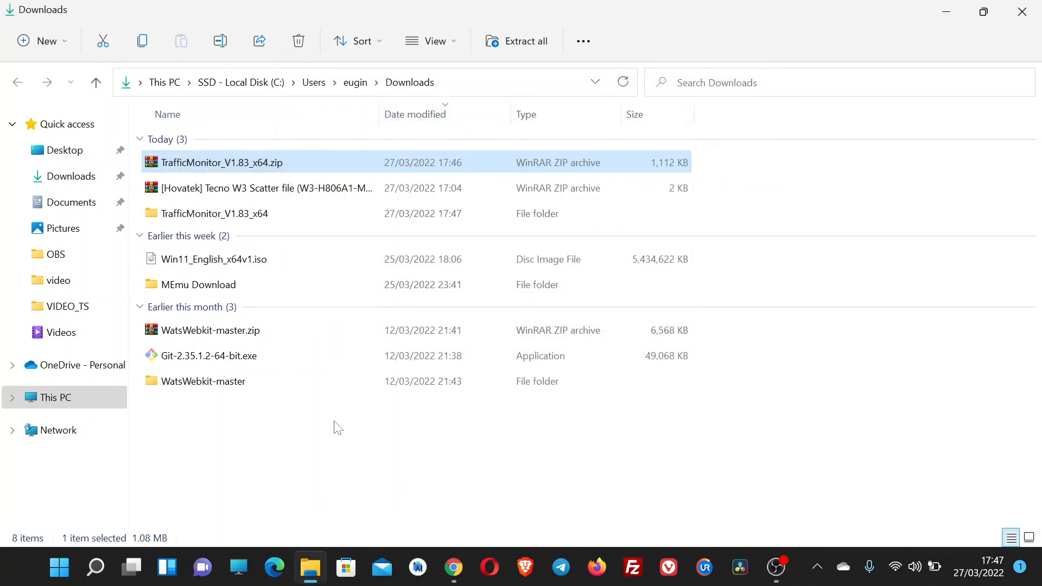
- Open the TrafficMonitor folder inside the extracted TrafficMonitor_V1.83_x64 folder
click(261, 215)
double_click(261, 214)
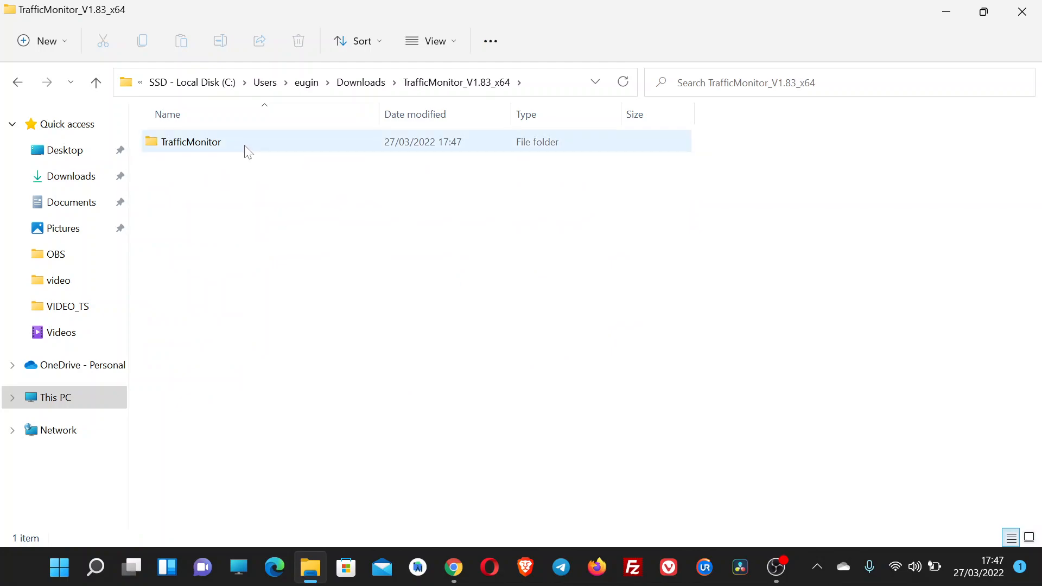
double_click(295, 151)
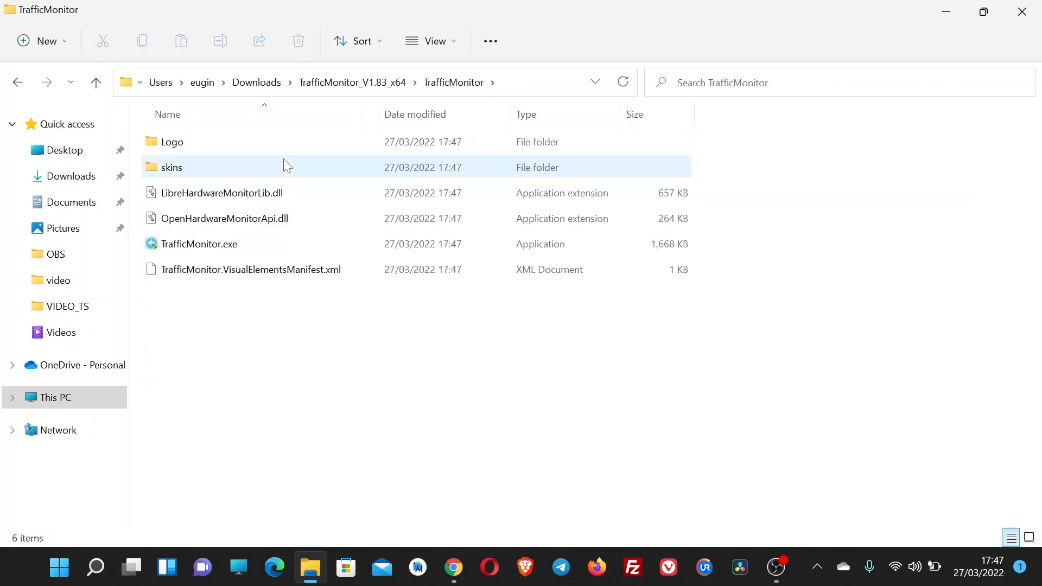
- Launch TrafficMonitor.exe and allow it to run despite the SmartScreen warning
click(256, 251)
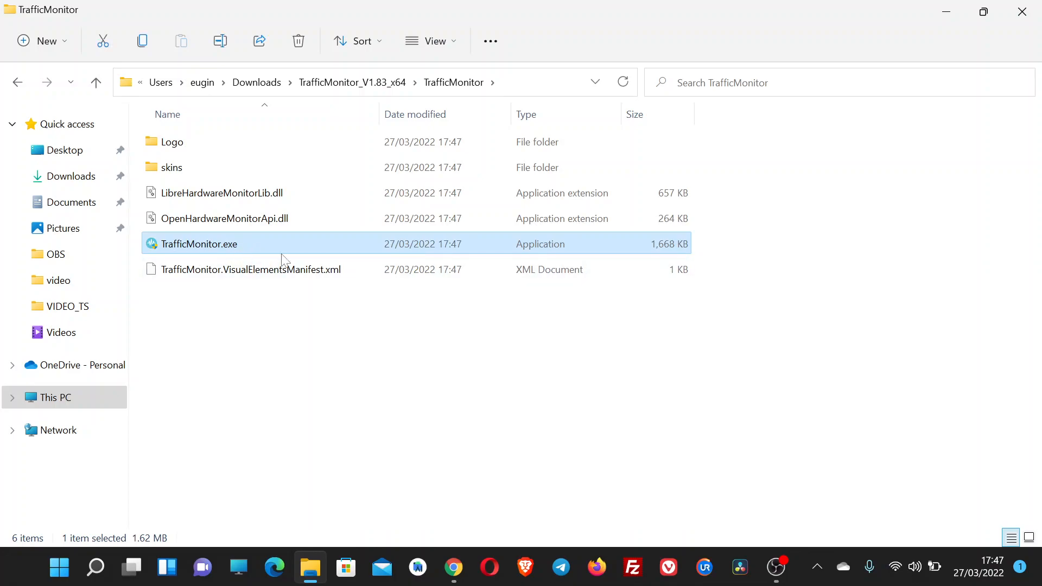
right_click(393, 328)
click(285, 245)
double_click(285, 244)
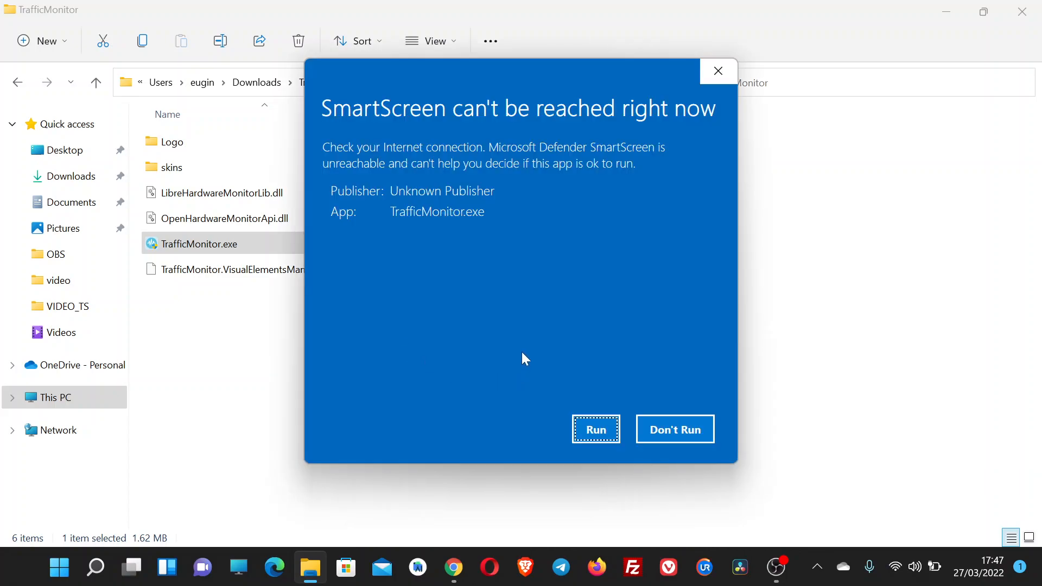
drag(499, 80, 477, 99)
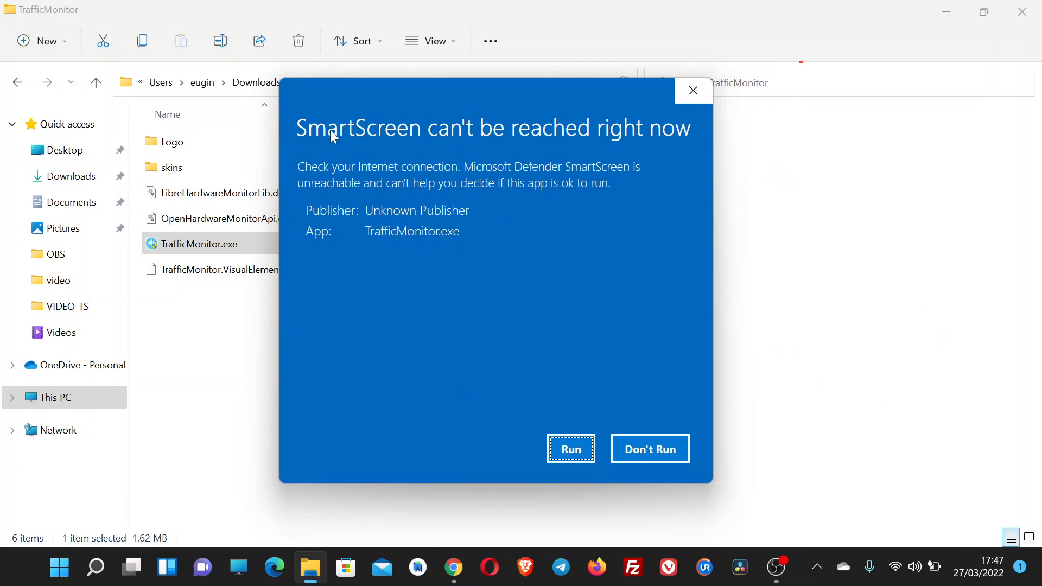
click(565, 450)
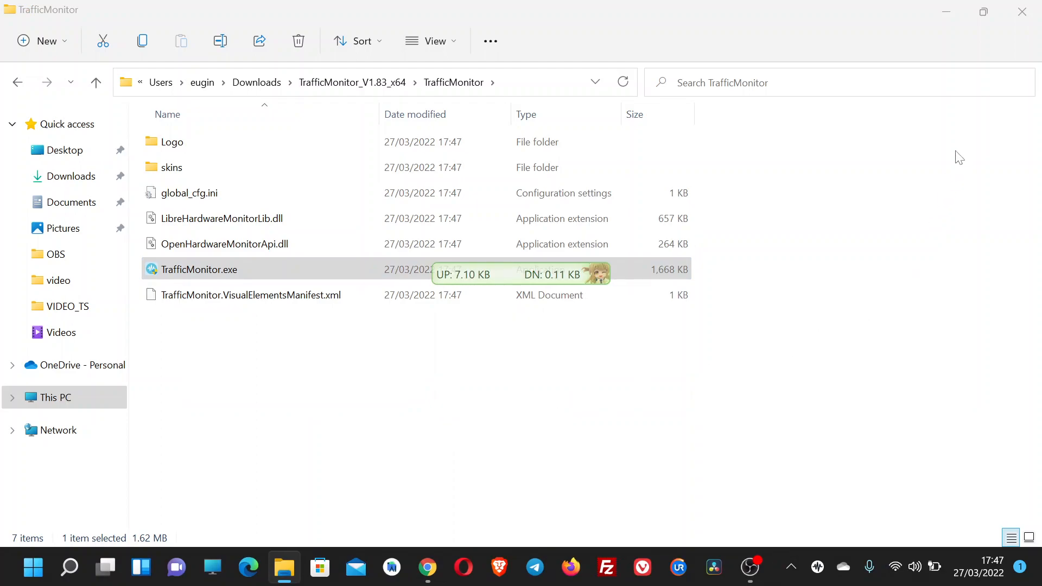
- Minimize the file window and move the floating network speed widget toward the lower-right area of the desktop
click(949, 10)
click(949, 8)
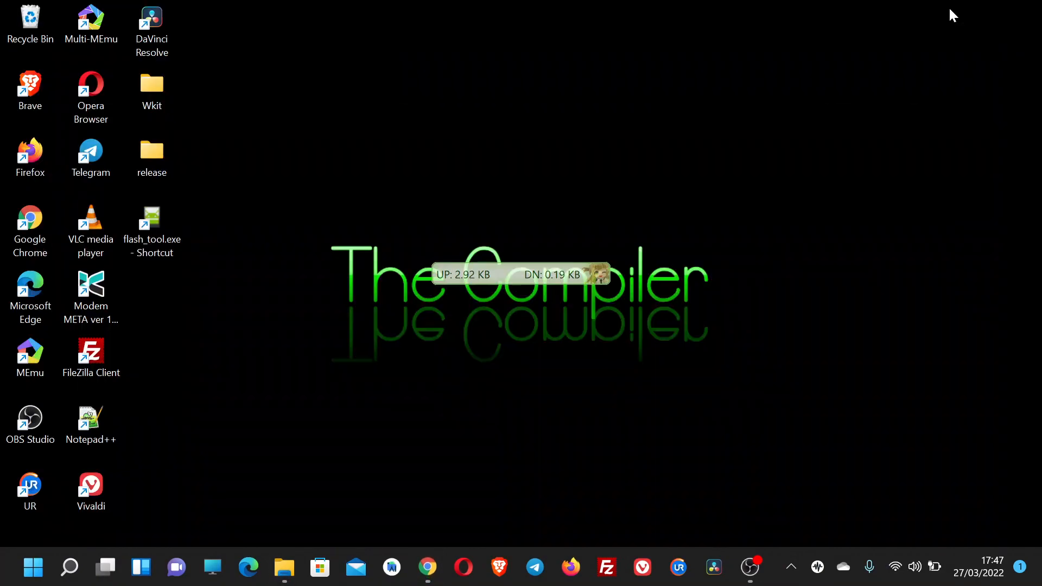
drag(515, 283, 741, 418)
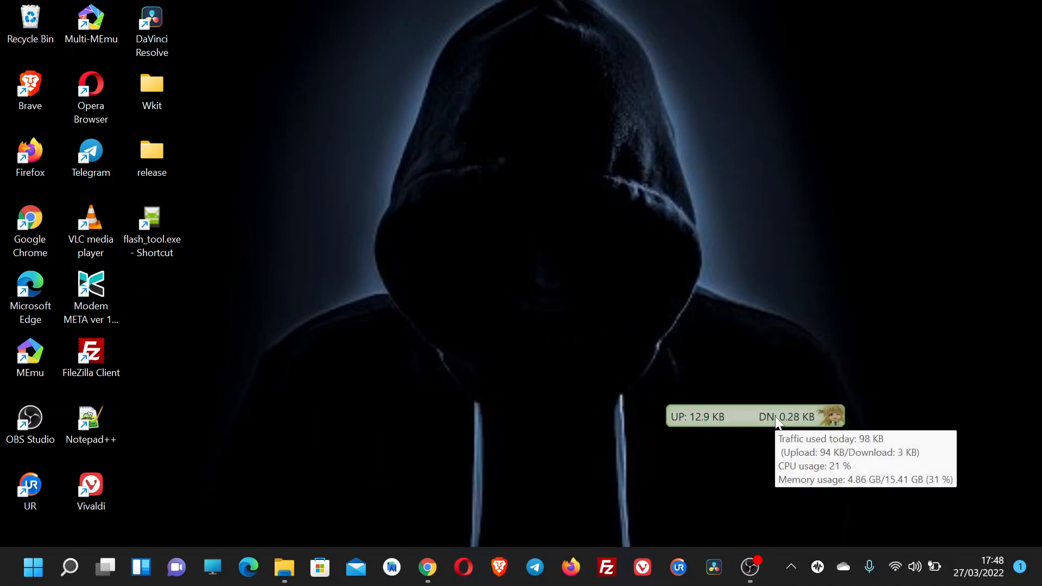
- Enable TrafficMonitor's taskbar window so the network speeds are displayed in the taskbar
click(791, 569)
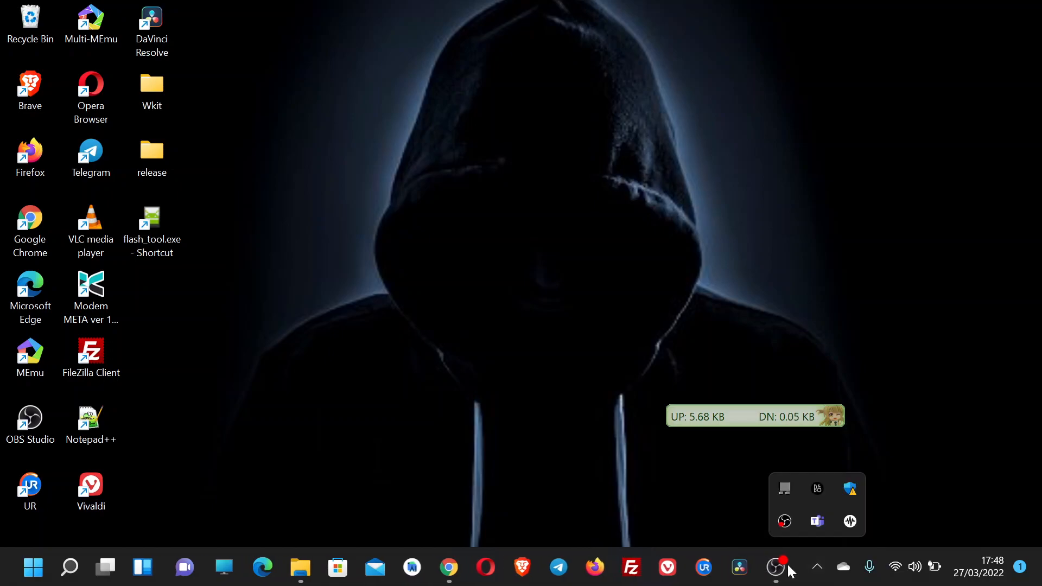
right_click(850, 523)
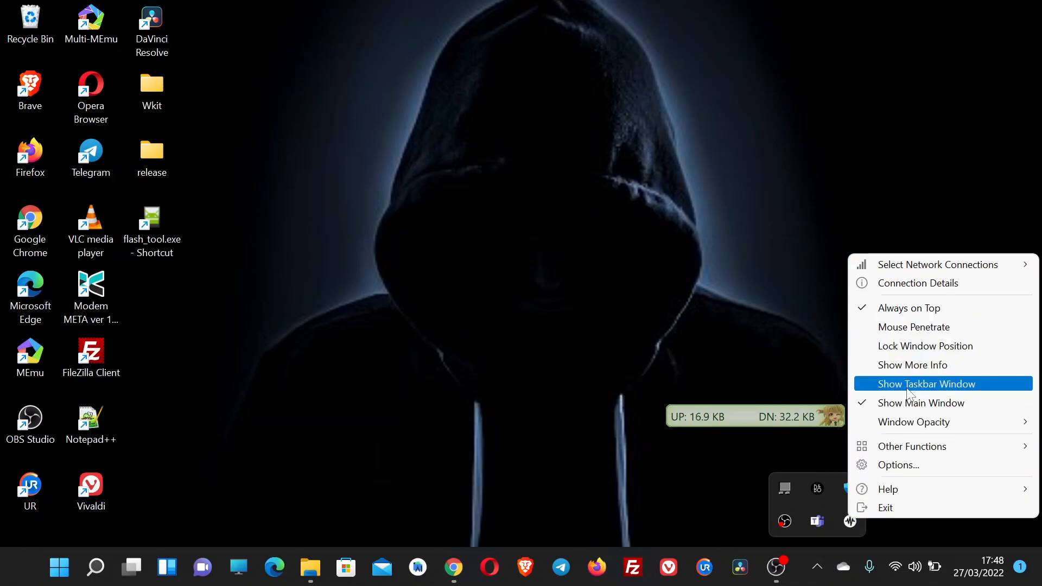
click(865, 385)
mouse_move(771, 574)
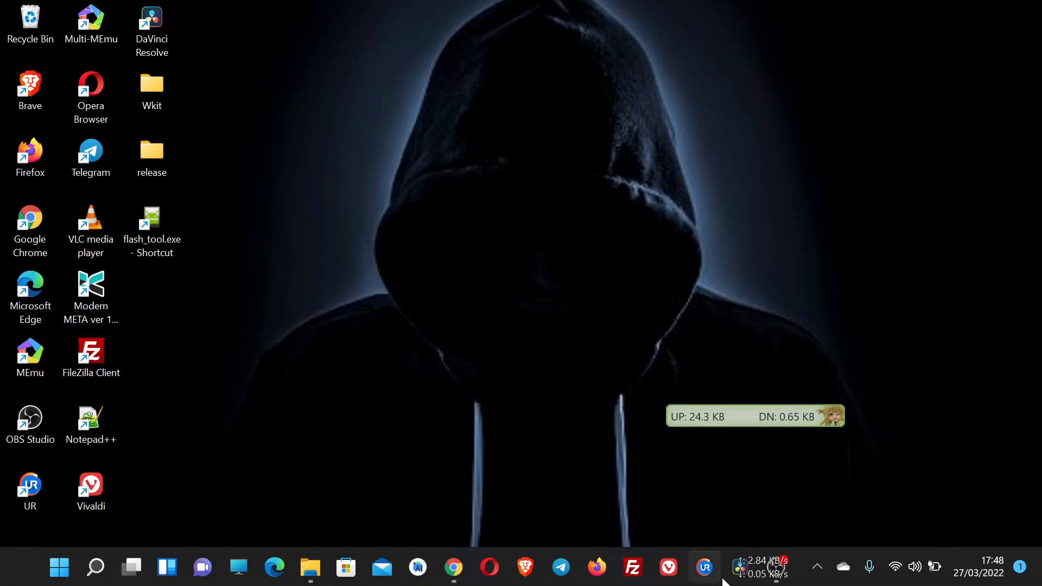
- Hide TrafficMonitor's floating main window from the desktop
click(816, 565)
right_click(848, 525)
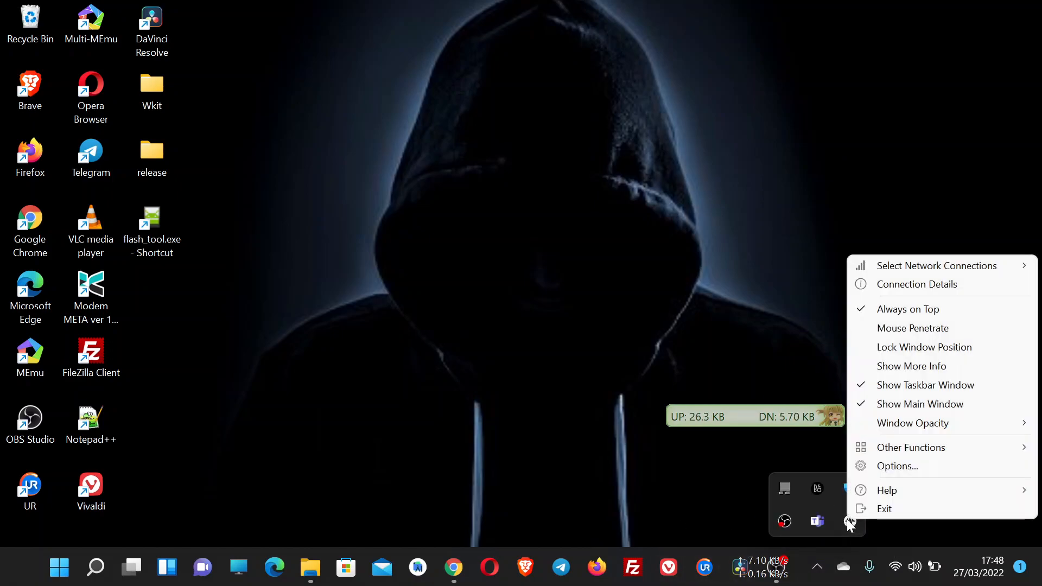
click(864, 408)
- Open TrafficMonitor's option settings and examine the font, display text and unit options for the main window
click(816, 565)
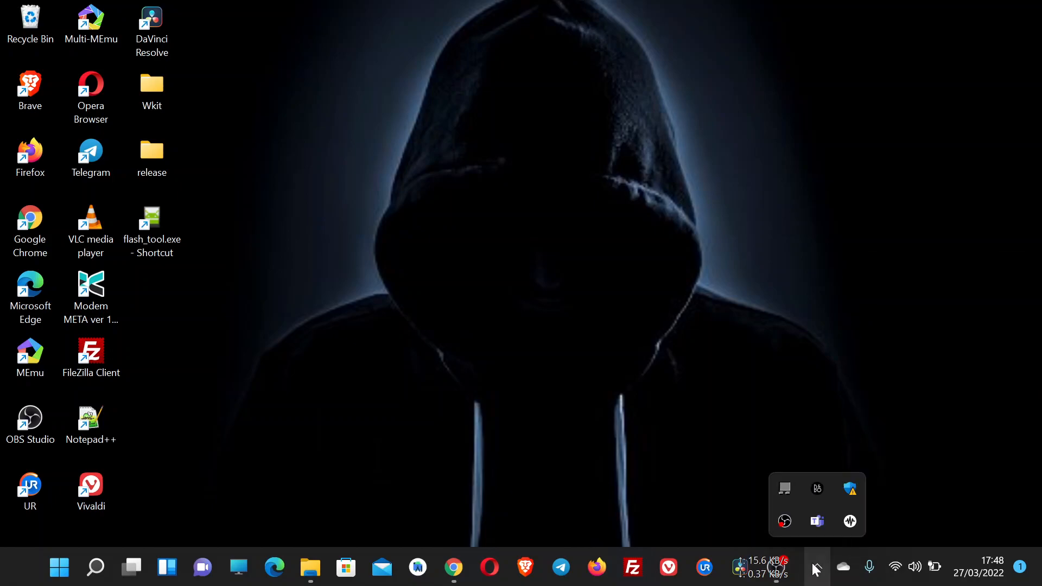
right_click(841, 522)
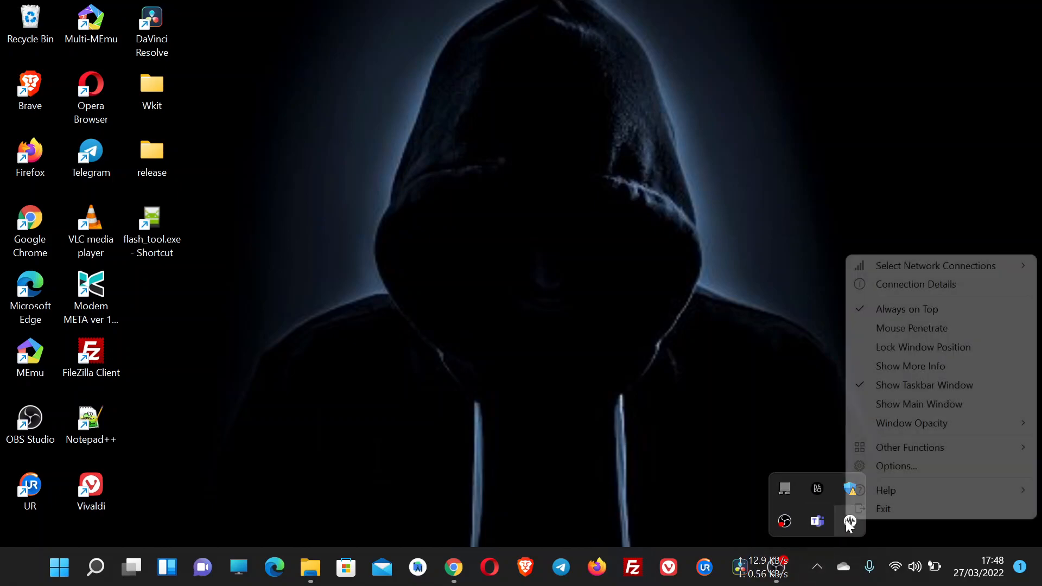
click(875, 466)
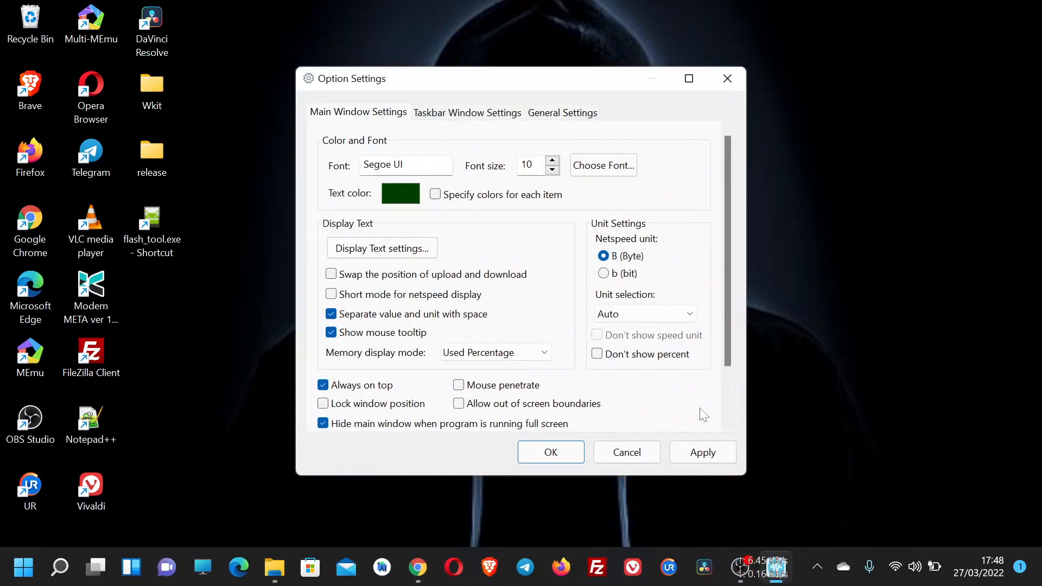
scroll(422, 292, down, 2)
scroll(475, 313, up, 2)
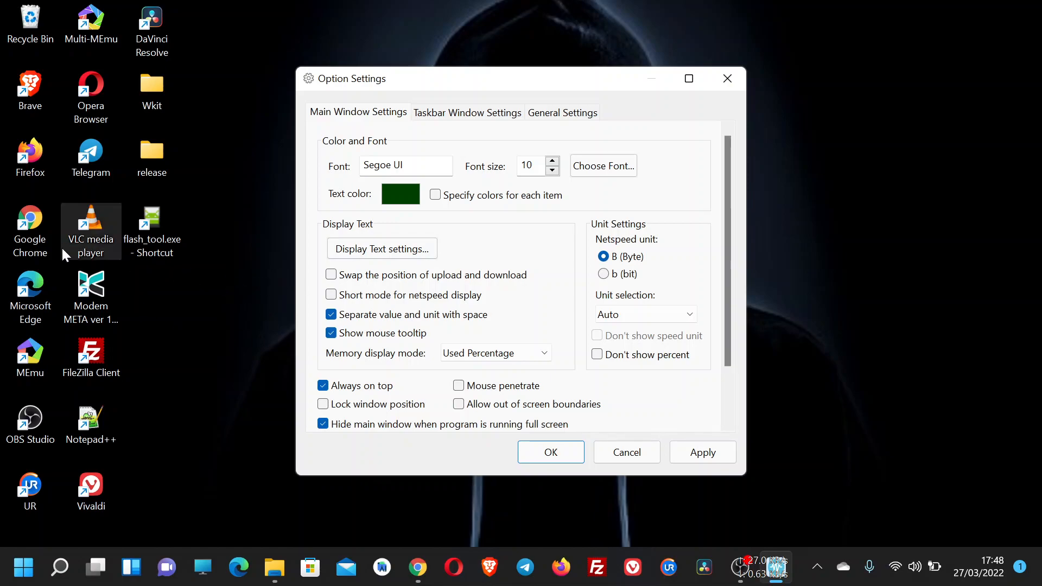
scroll(404, 304, down, 2)
scroll(407, 312, up, 2)
scroll(409, 312, down, 2)
scroll(415, 308, up, 2)
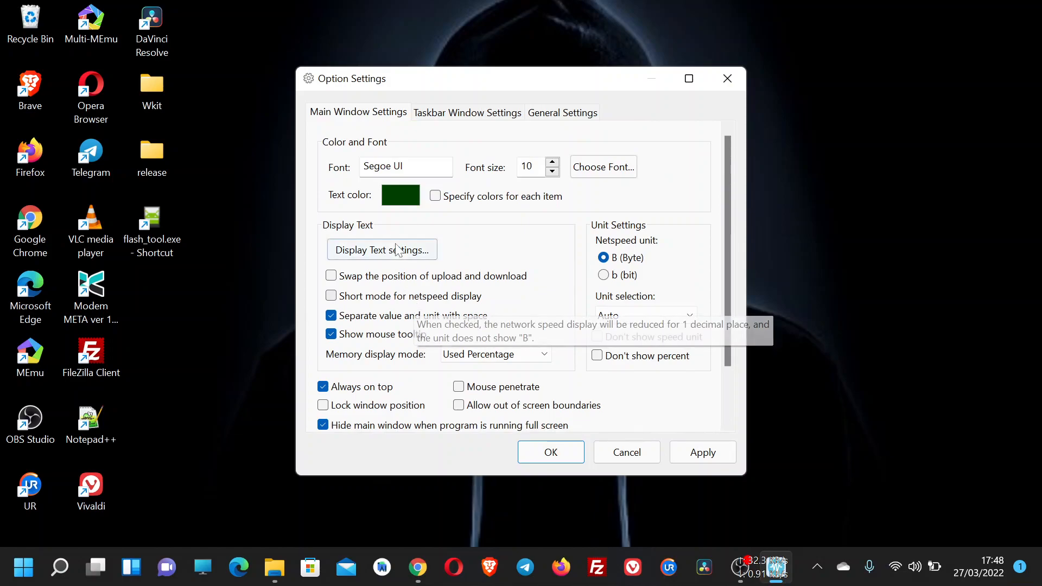
- Examine TrafficMonitor's taskbar window settings, from the color and font options to the taskbar window position options
click(470, 115)
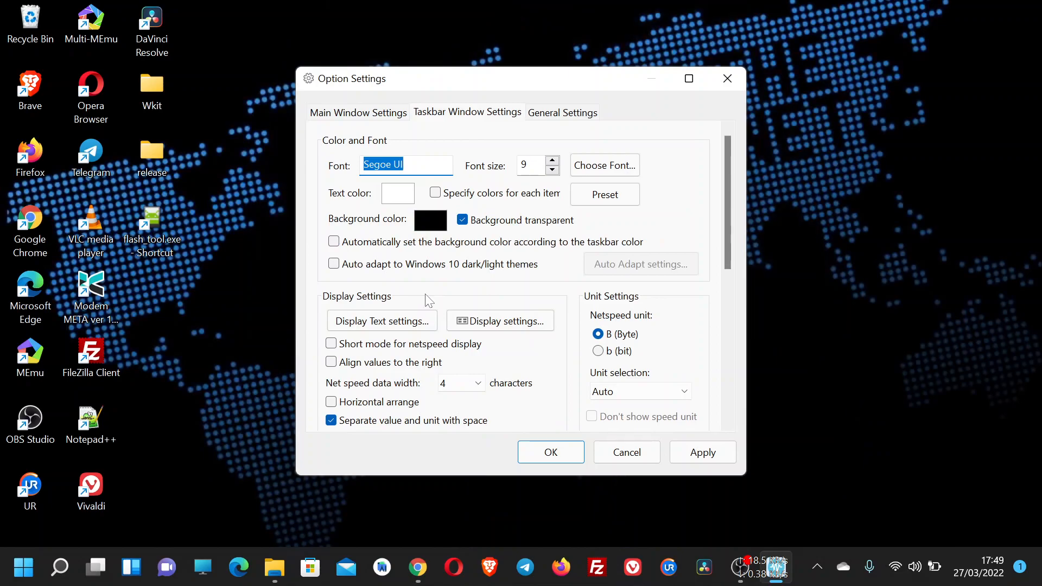
scroll(441, 318, down, 2)
scroll(441, 318, down, 2)
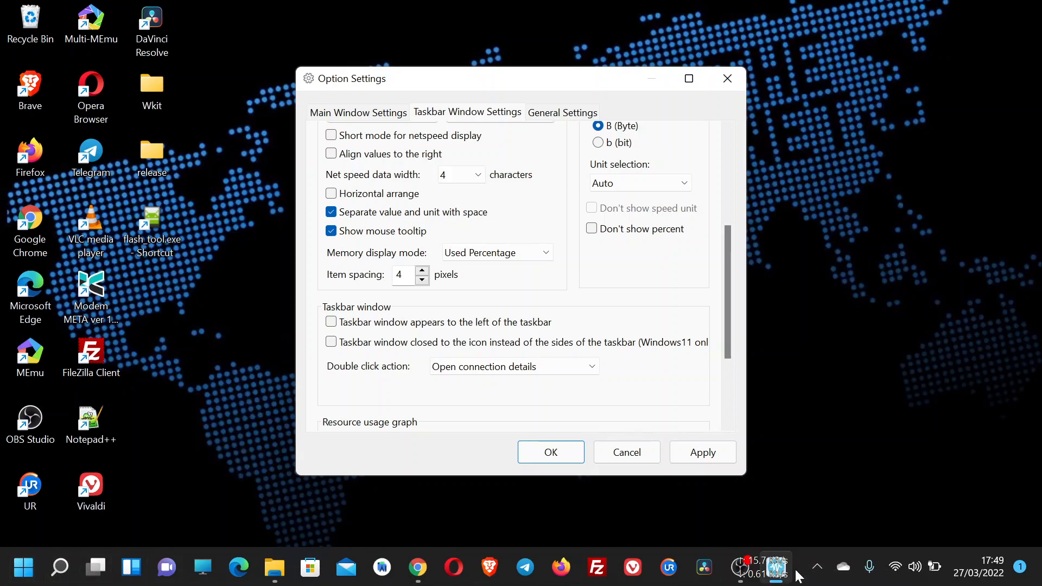
- Search Windows for resolution, open the display settings and set the display scale to 100%
key(super)
text(resol)
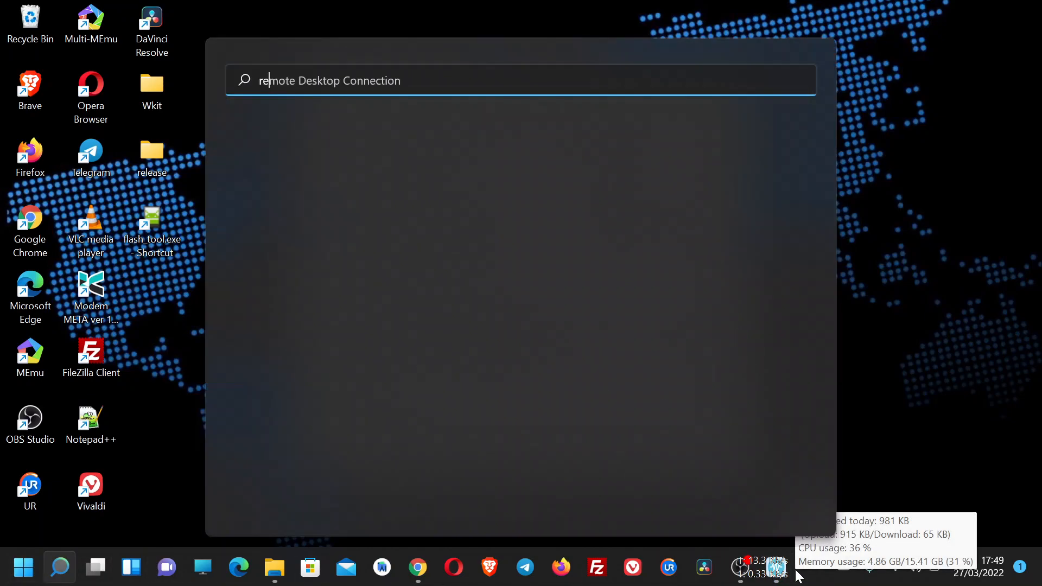
text(uti)
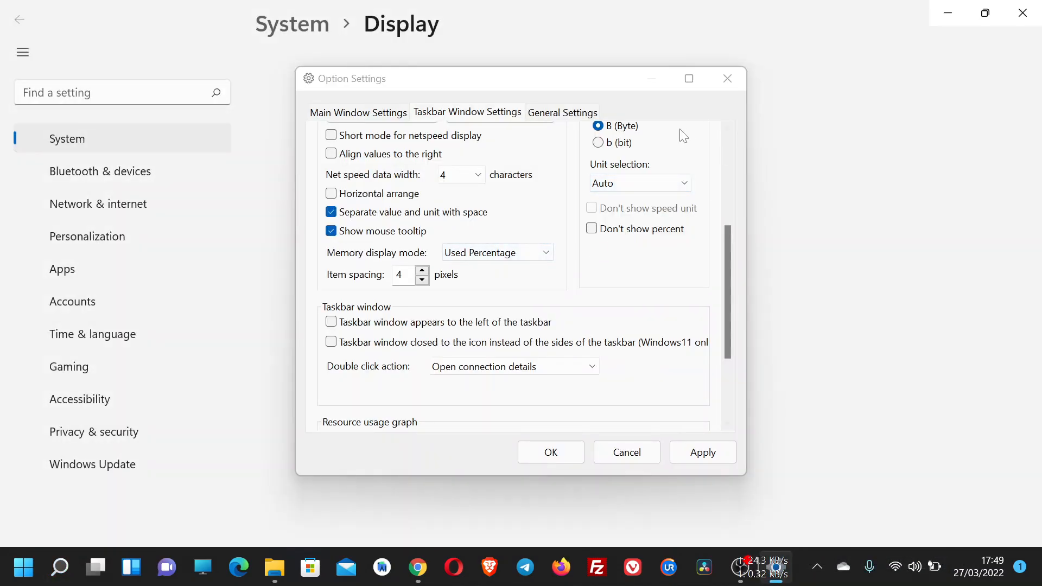
click(923, 278)
click(914, 213)
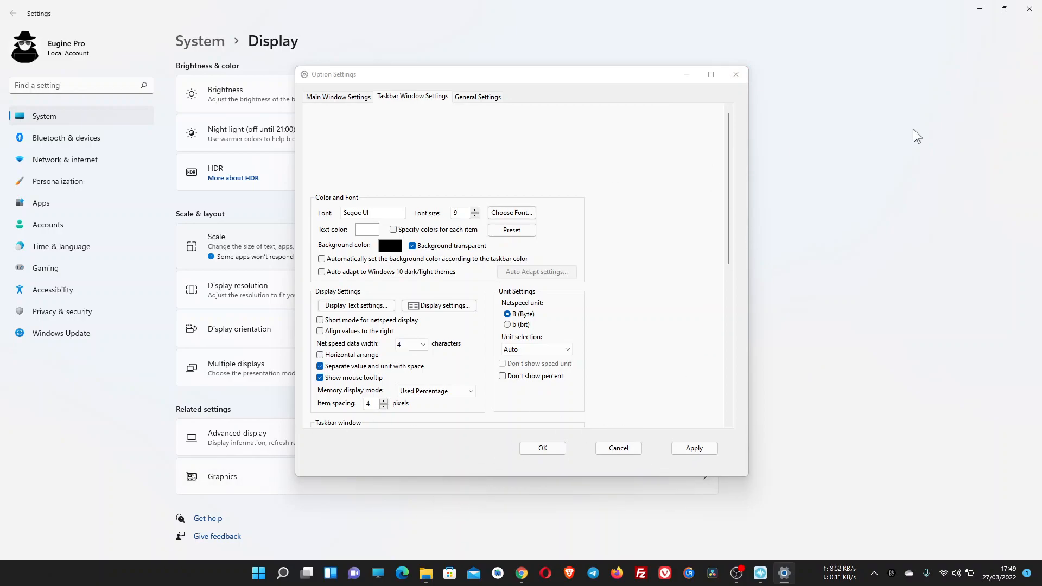
- Move the Option Settings window off the display options and set the display scale to 150% (Recommended)
drag(640, 81, 290, 142)
click(656, 297)
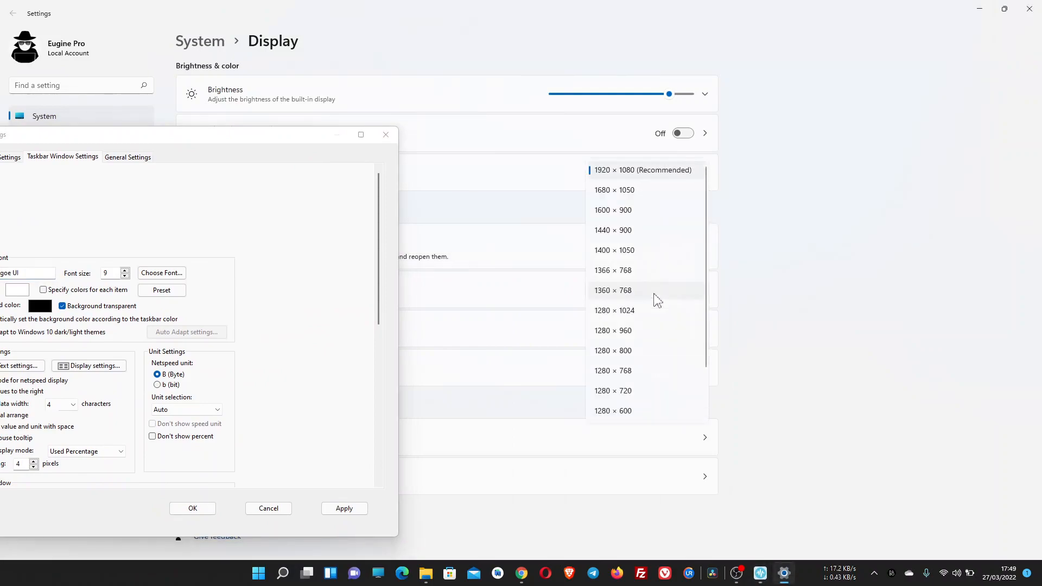
click(860, 251)
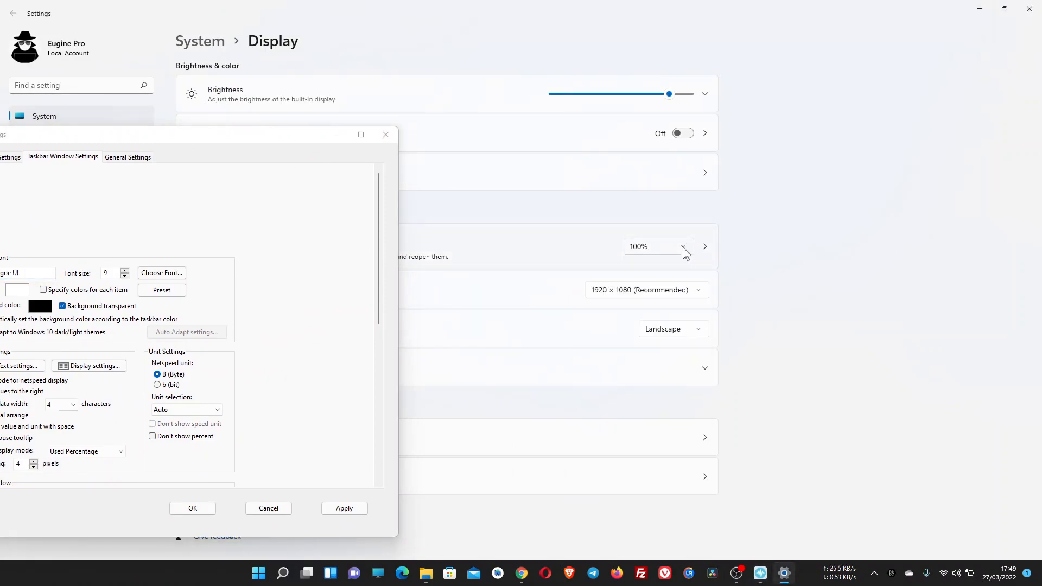
click(683, 249)
click(665, 283)
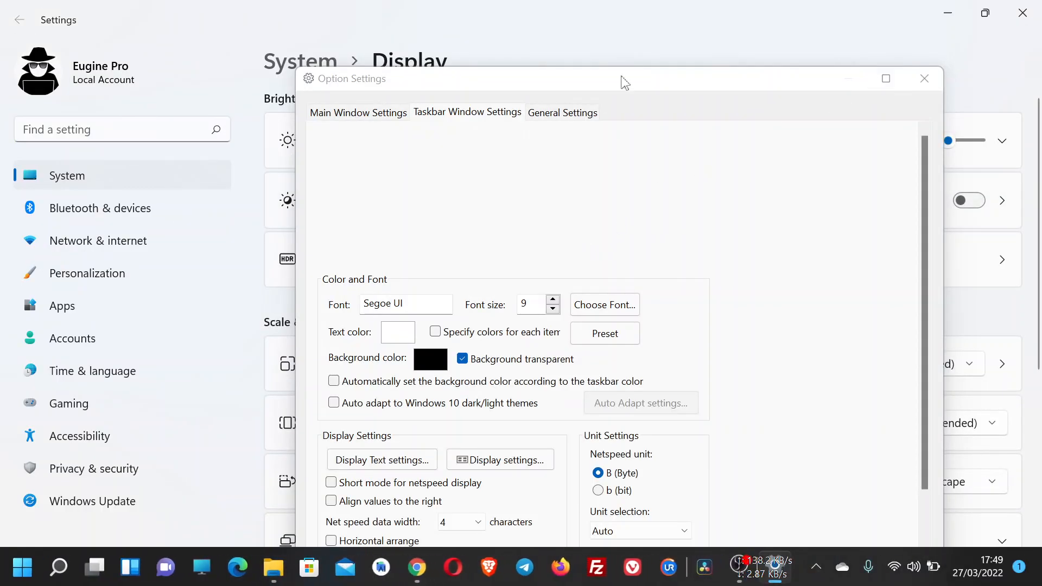
- Make the taskbar window appear to the left of the taskbar, maximize the Option Settings window and apply the change
drag(682, 88, 619, 25)
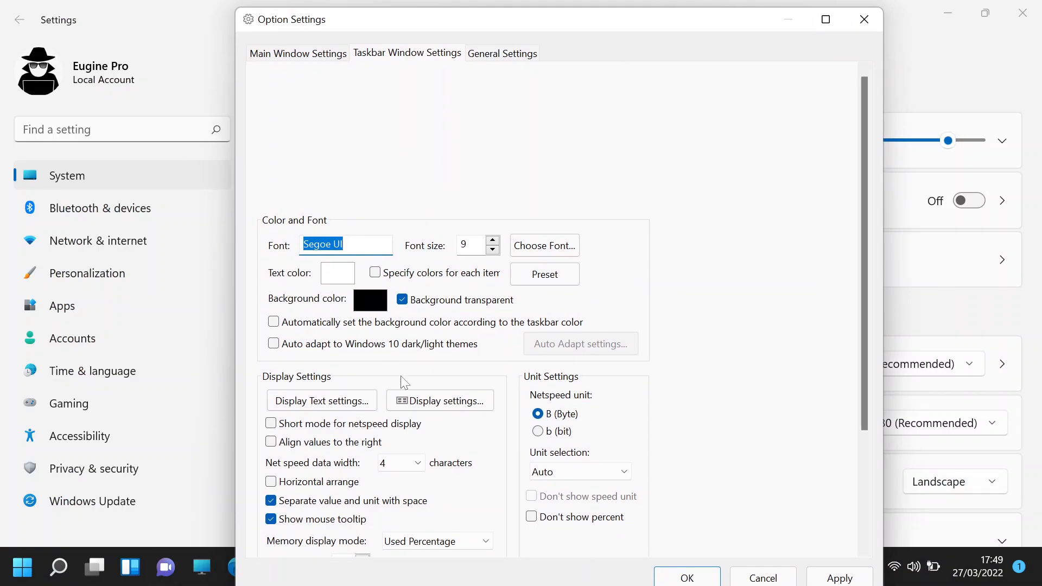
scroll(437, 266, down, 2)
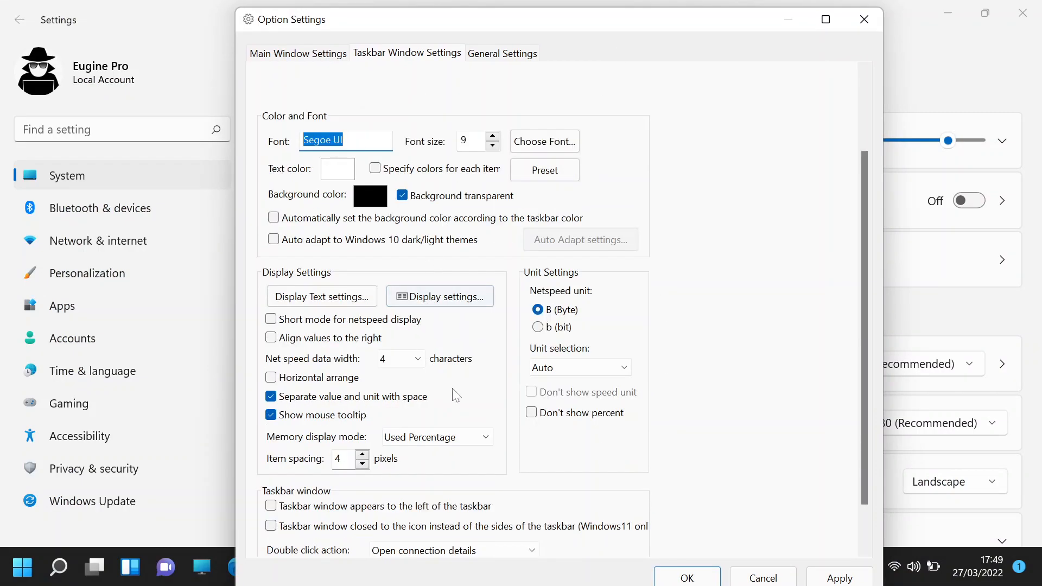
scroll(456, 394, down, 1)
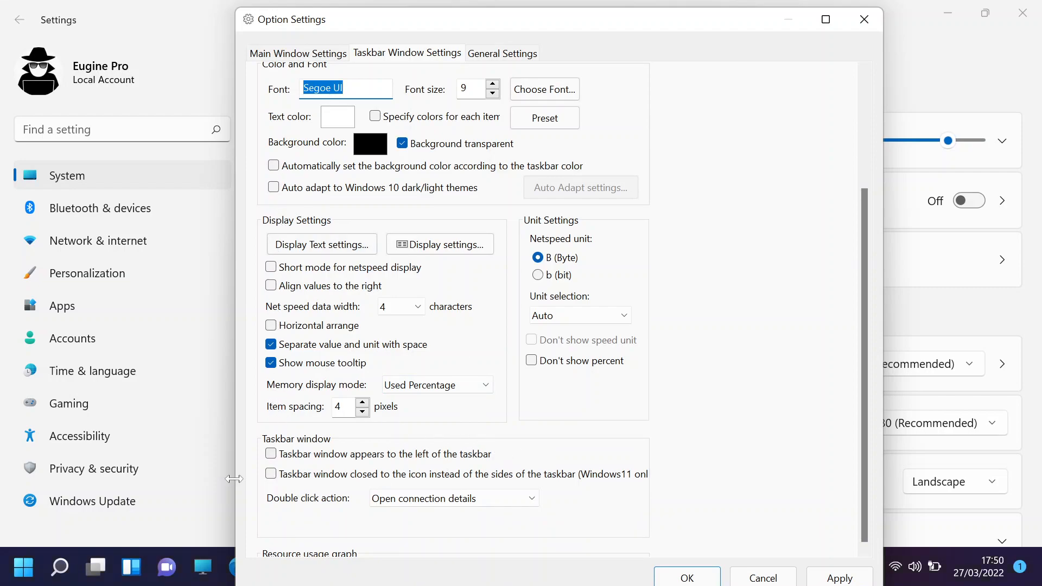
click(271, 455)
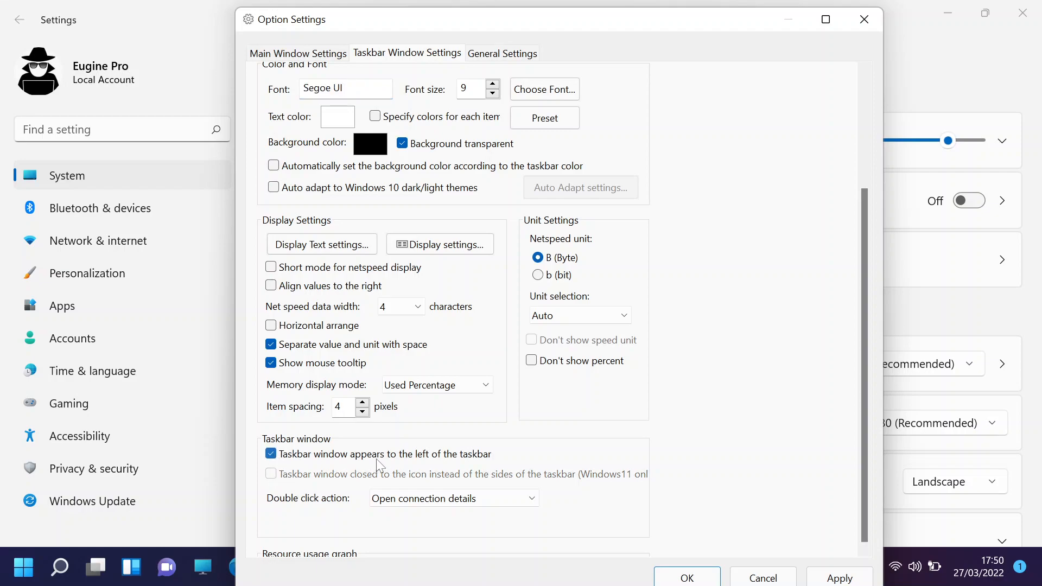
drag(683, 19, 640, 5)
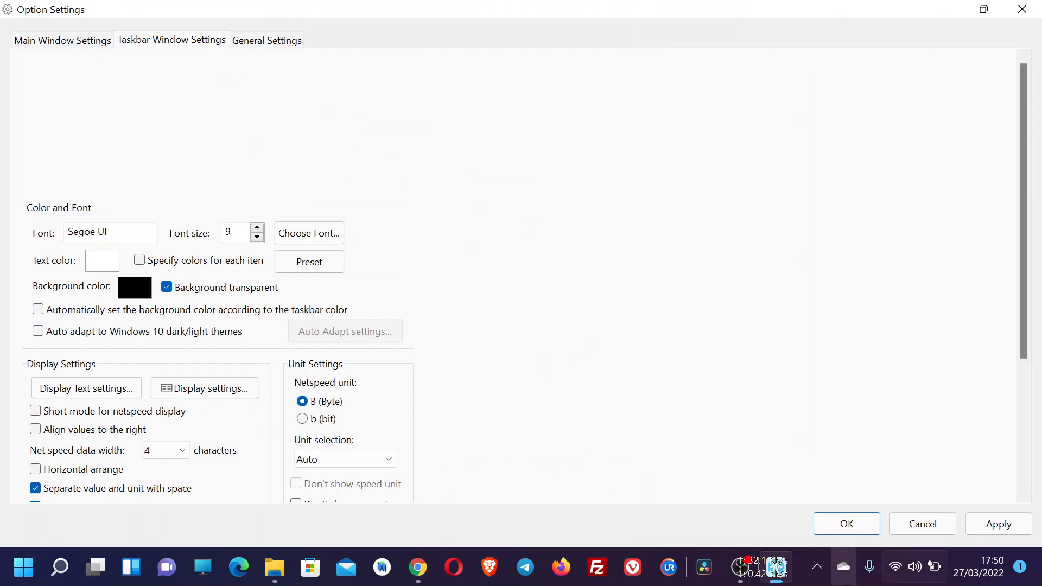
click(998, 526)
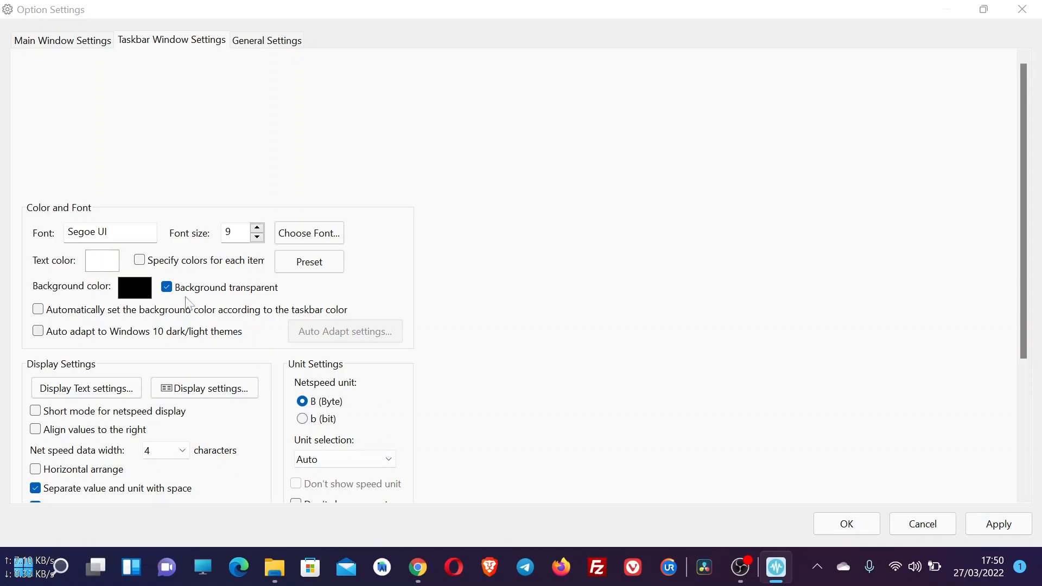
- Set the taskbar window's background color to violet from the standard colors
click(140, 293)
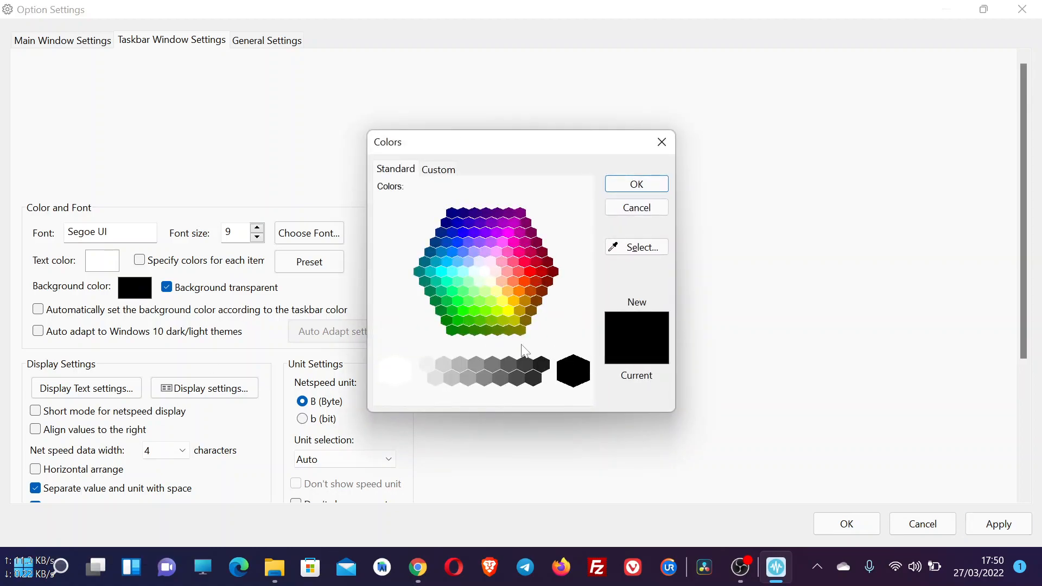
click(484, 251)
click(481, 227)
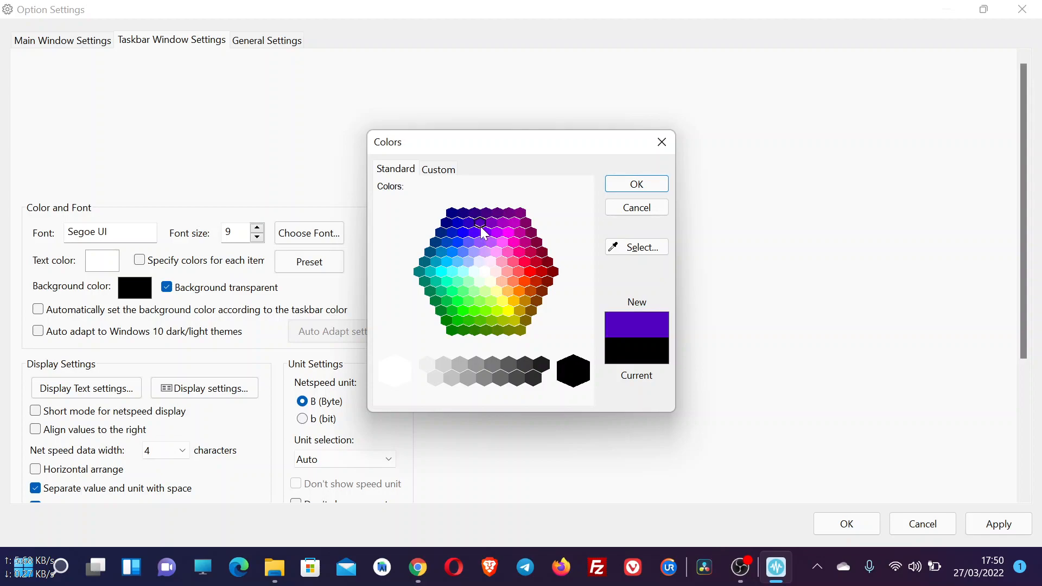
click(636, 185)
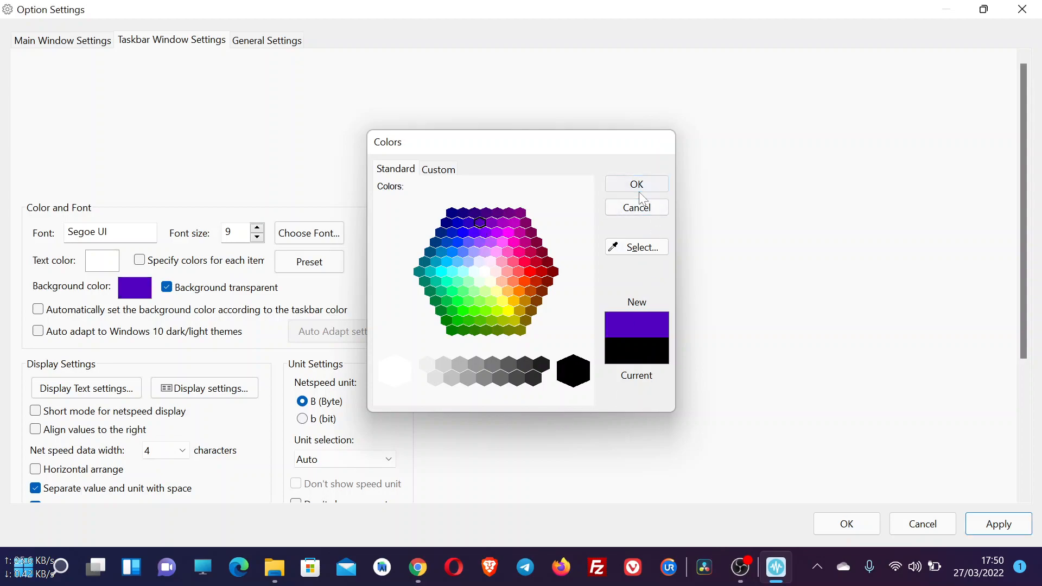
- Set the taskbar window's text color to pinkish red from the standard colors and apply the settings
click(97, 264)
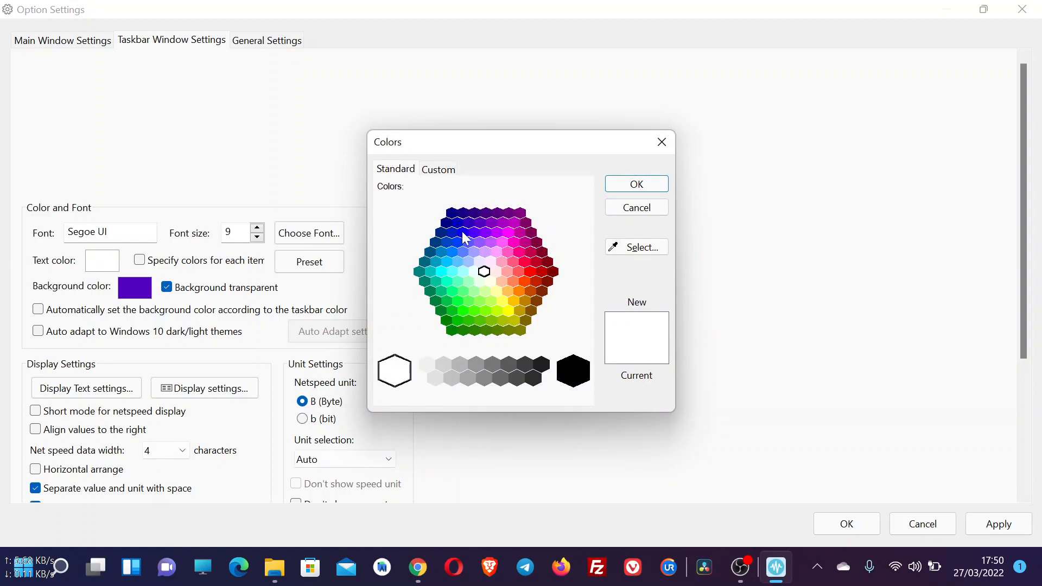
click(527, 263)
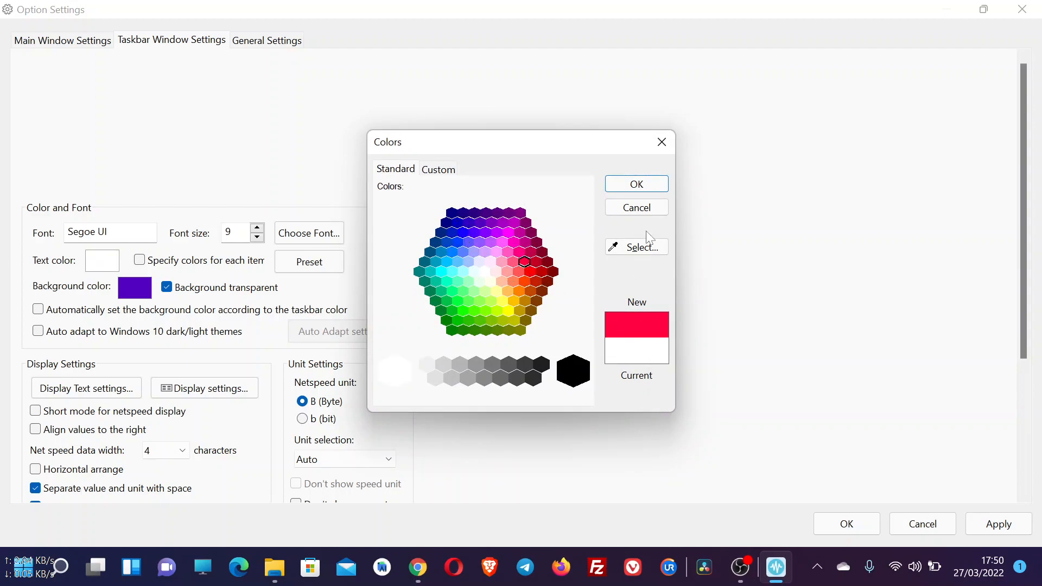
click(640, 185)
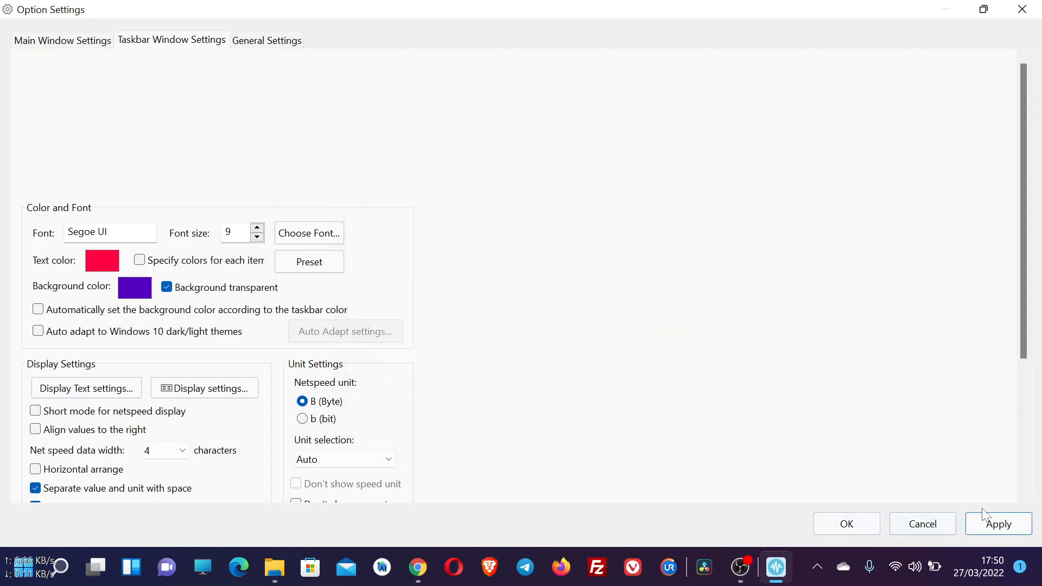
click(998, 525)
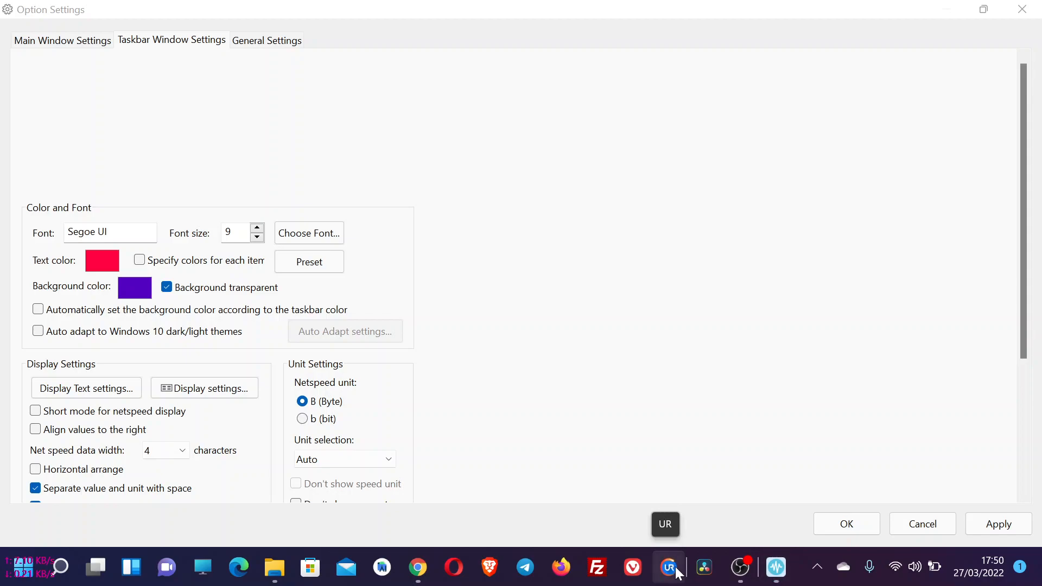
- Unpin the UR browser from the taskbar
right_click(662, 572)
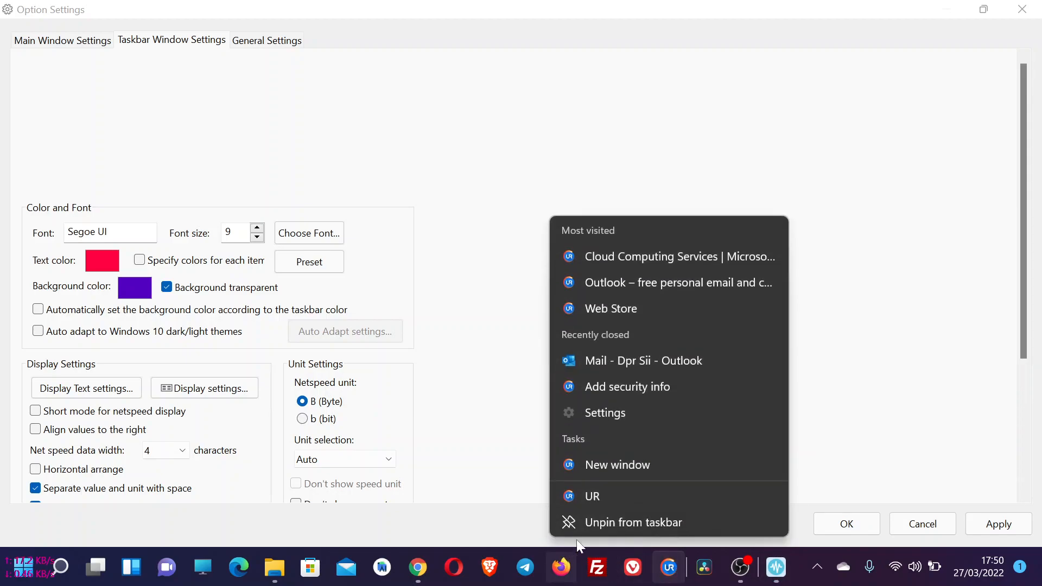
click(601, 520)
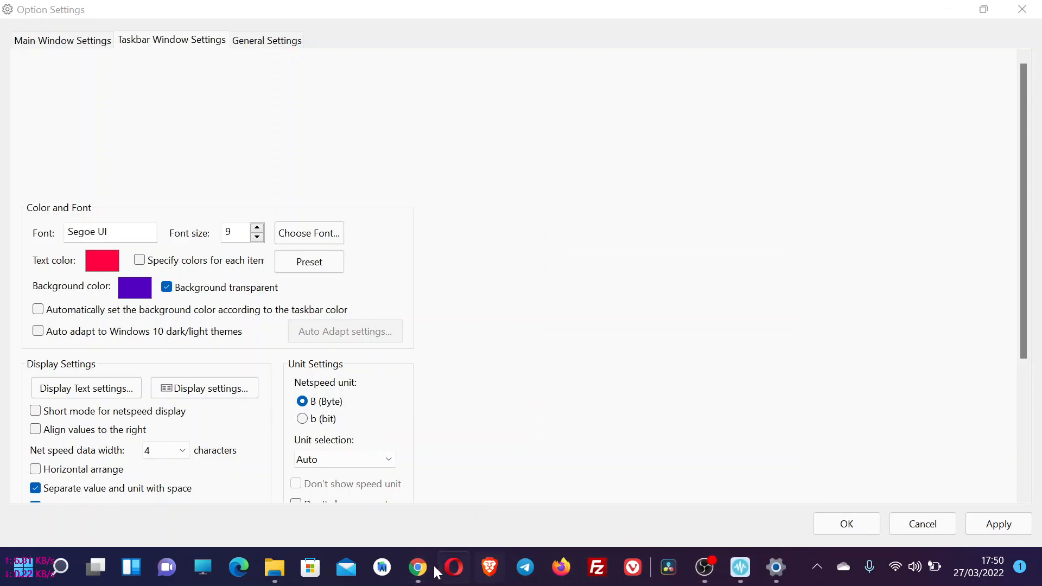
right_click(464, 578)
click(772, 405)
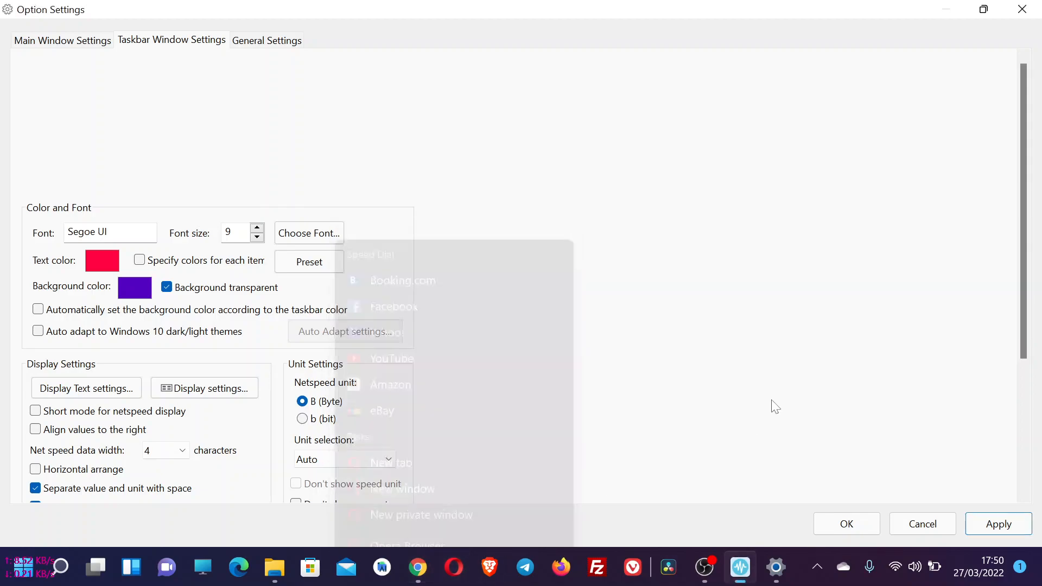
click(22, 572)
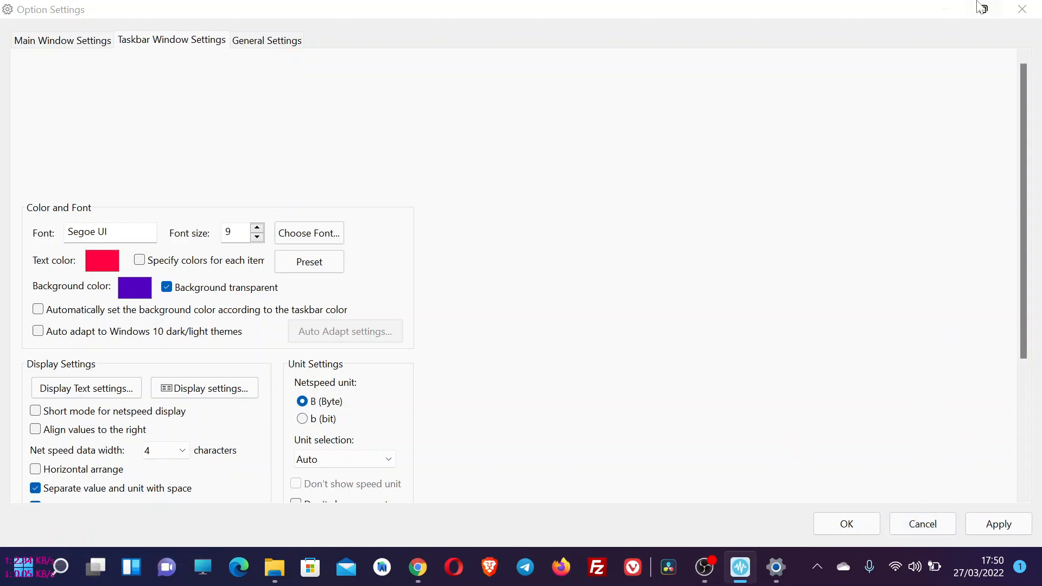
- Close TrafficMonitor's Option Settings window and minimize the Windows Settings window to reveal the desktop
click(1022, 9)
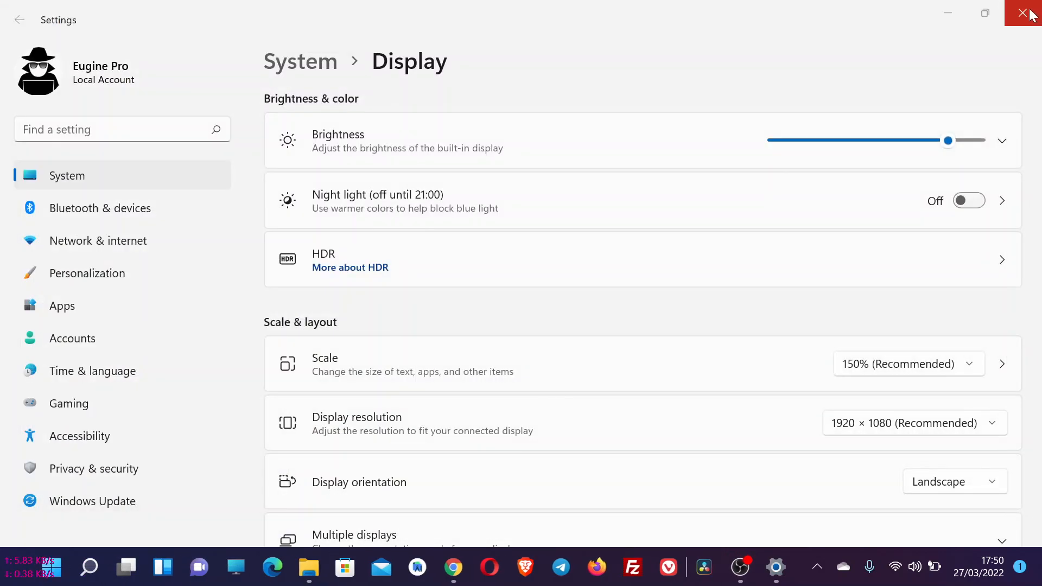
scroll(760, 209, down, 3)
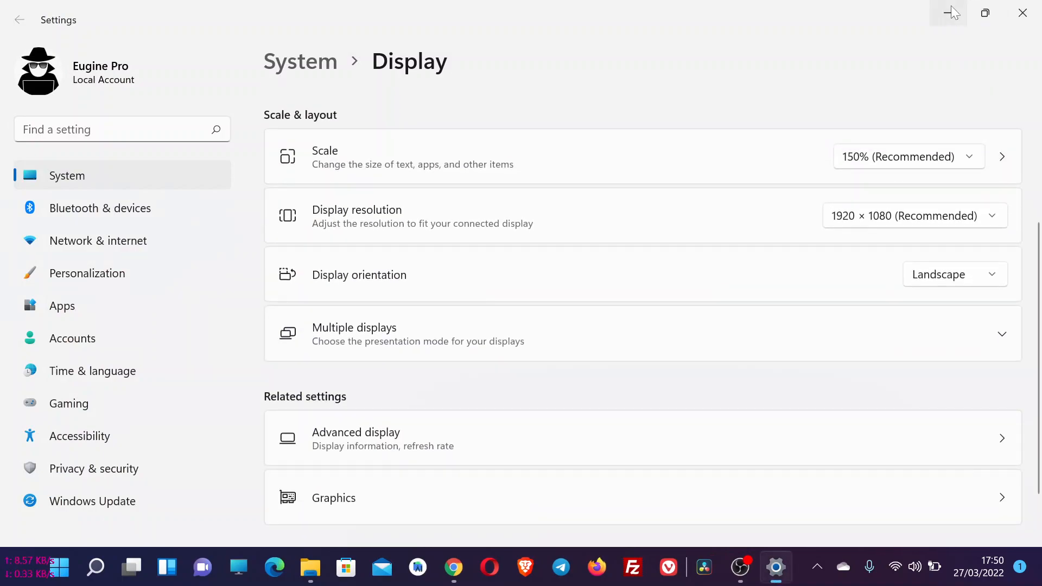
click(948, 13)
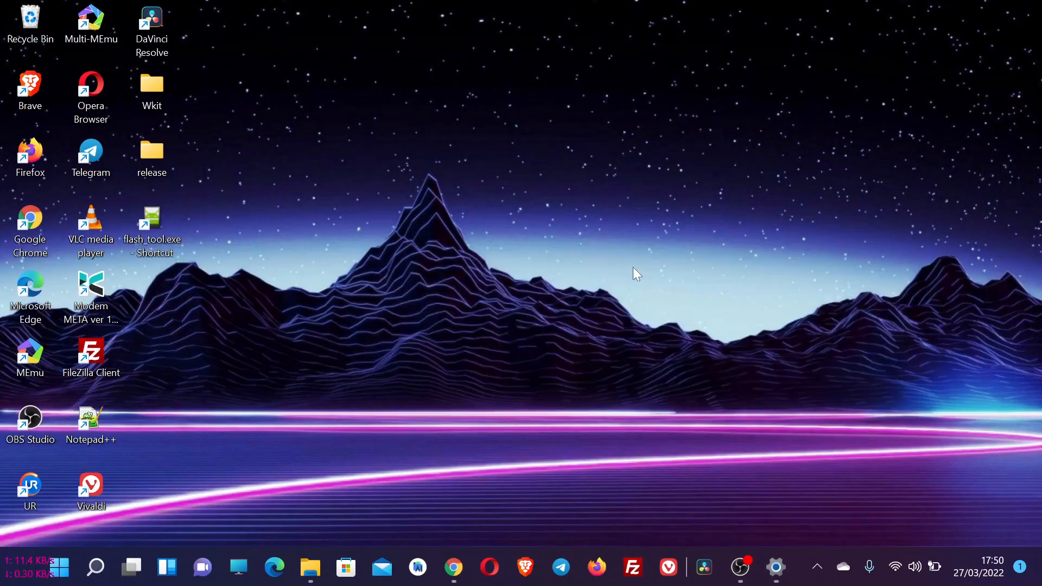